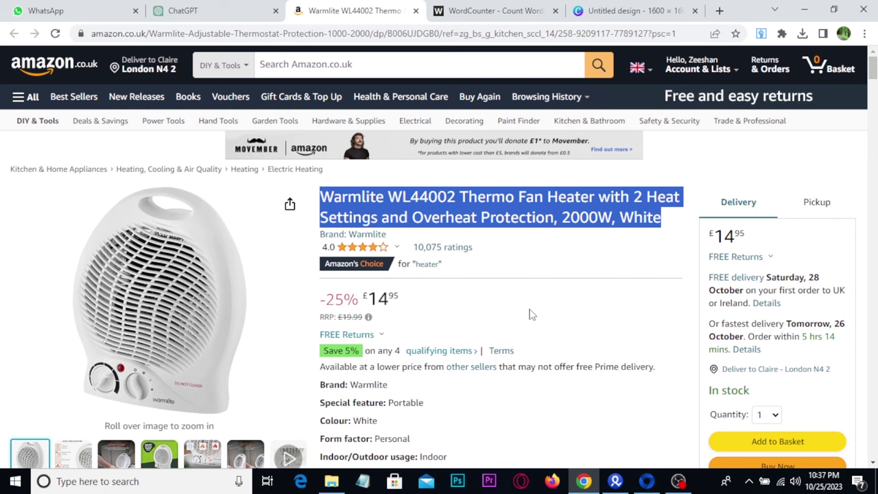
click(532, 314)
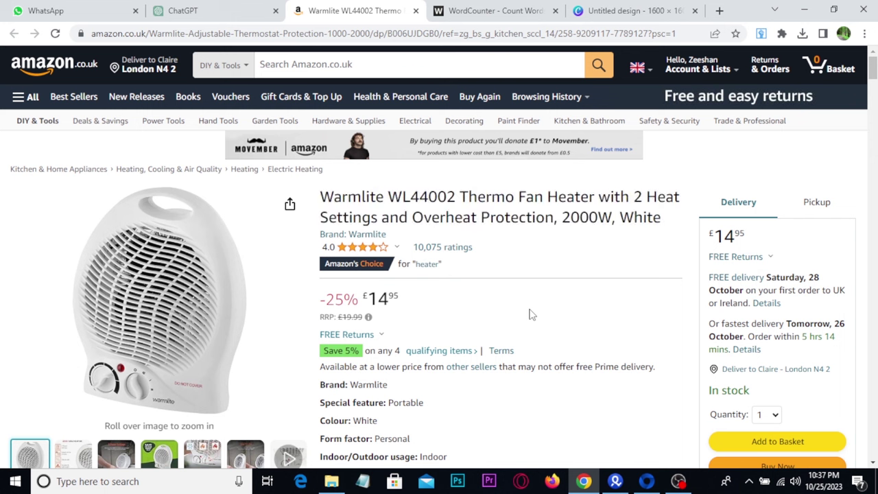
scroll(532, 314, down, 1)
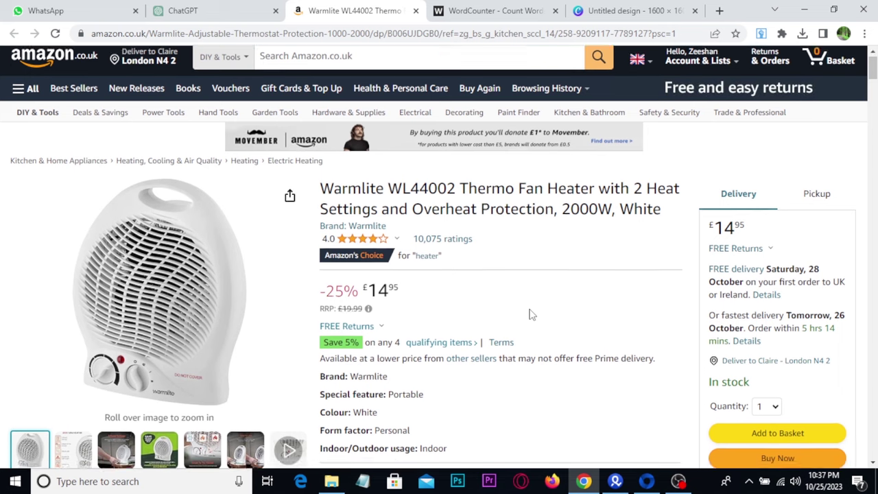
mouse_move(160, 215)
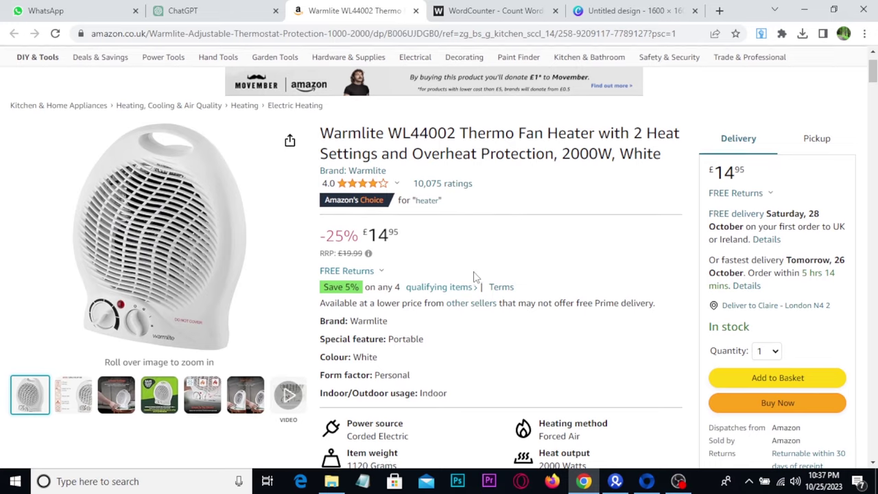
scroll(507, 284, up, 1)
mouse_move(160, 254)
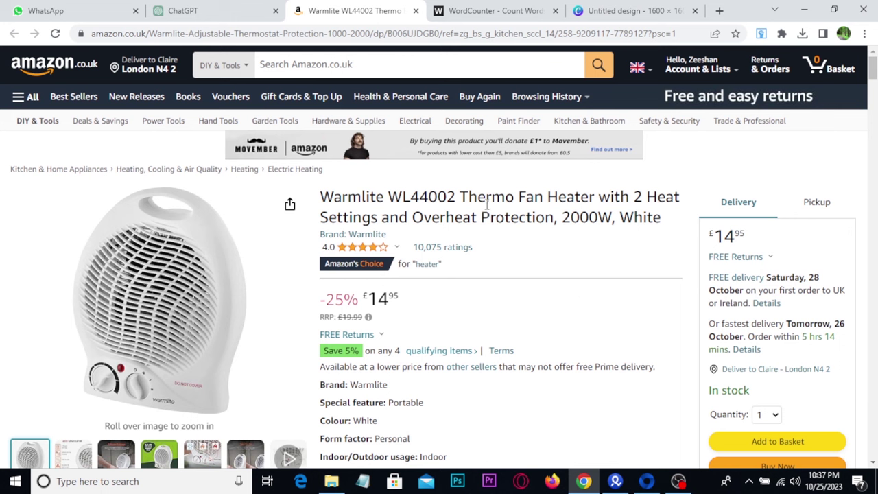
Ask ChatGPT to write an eBay product title under 80 characters from the Amazon title of the Warmlite WL44002 Thermo Fan Heater.
triple_click(486, 196)
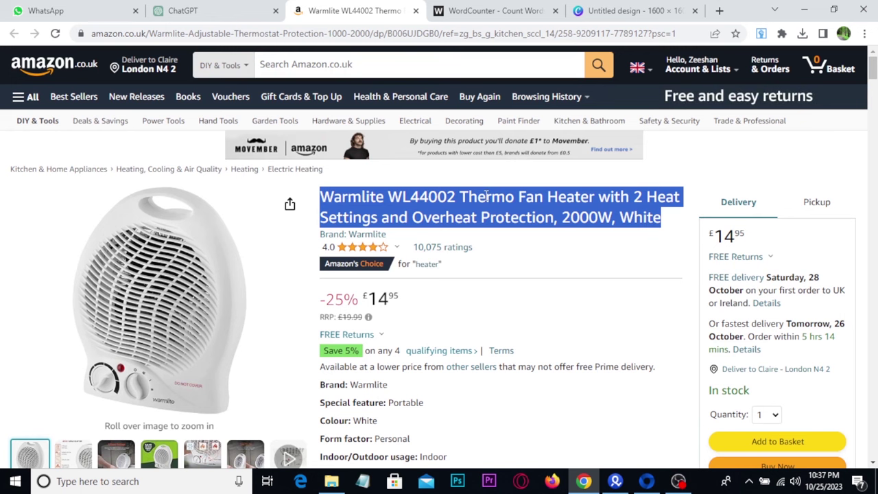
click(218, 7)
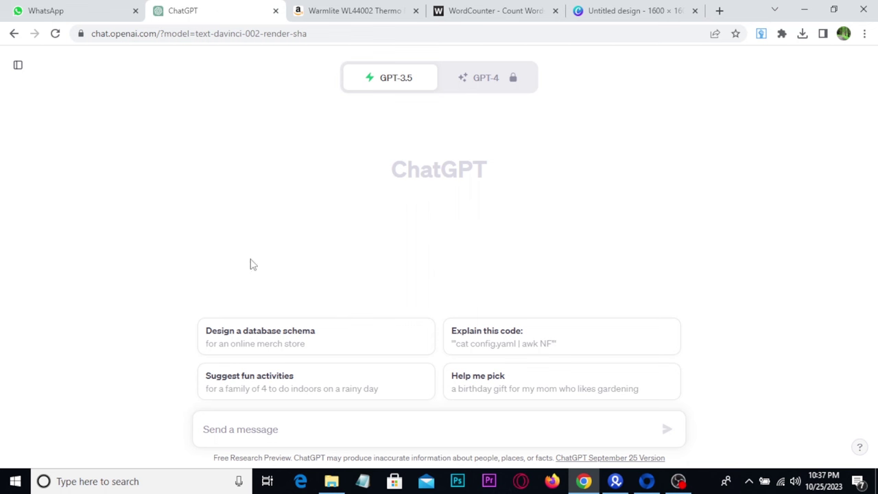
text(Please write eBay product title under 80 character--  Warmlite WL44002 Thermo Fan Heater with 2 Heat Settings and Overheat Protection, 2000W, White)
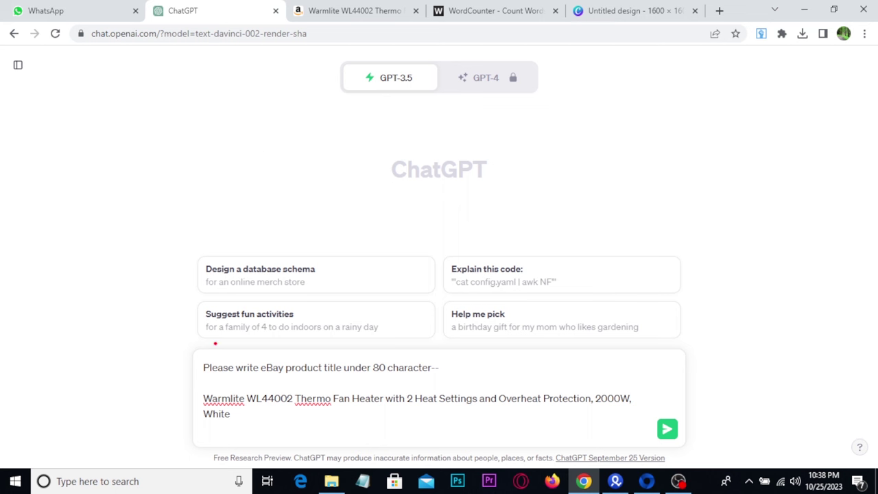
mouse_move(198, 354)
mouse_down()
mouse_move(432, 381)
mouse_move(480, 364)
mouse_up()
key(Escape)
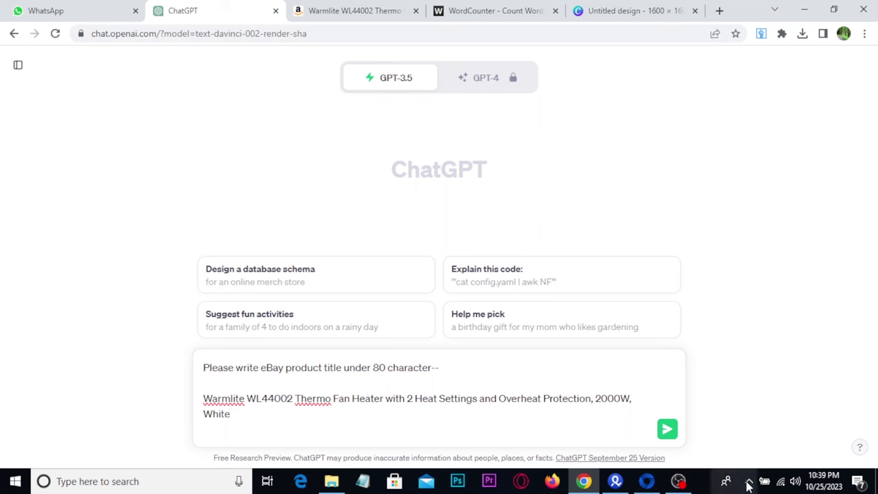
click(676, 436)
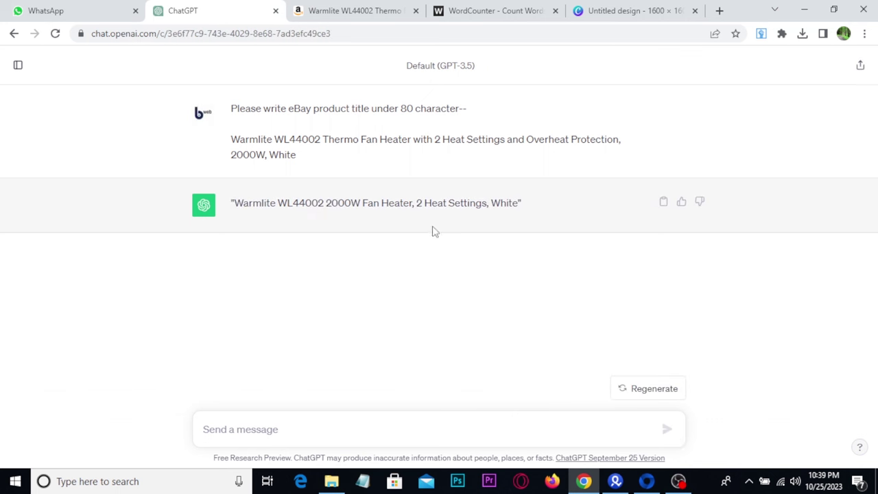
Copy the title generated by ChatGPT into the WordCounter editor.
triple_click(429, 204)
key(ctrl+c)
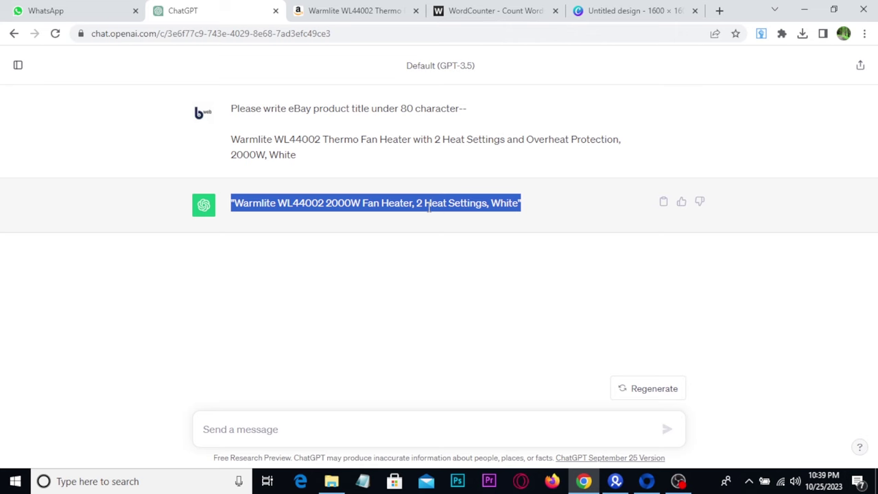
click(506, 8)
key(ctrl+v)
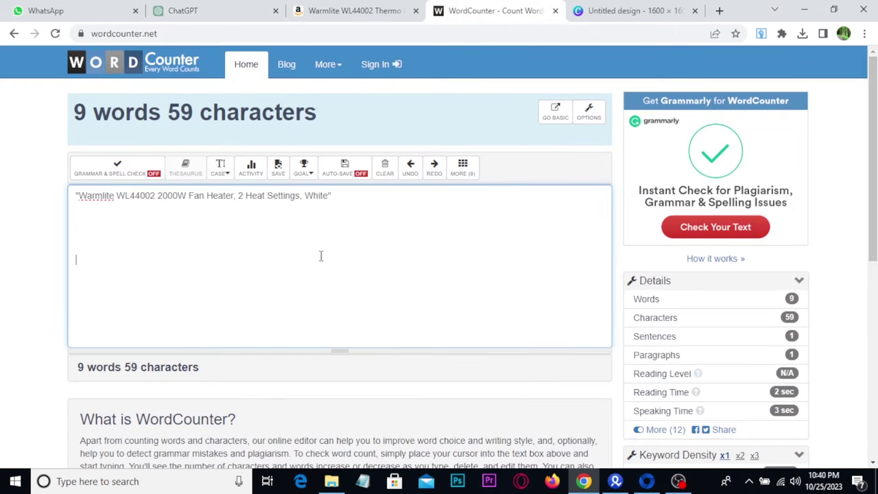
Remove the quotation marks around the title and copy the cleaned text.
click(349, 197)
key(BackSpace)
click(78, 196)
key(BackSpace)
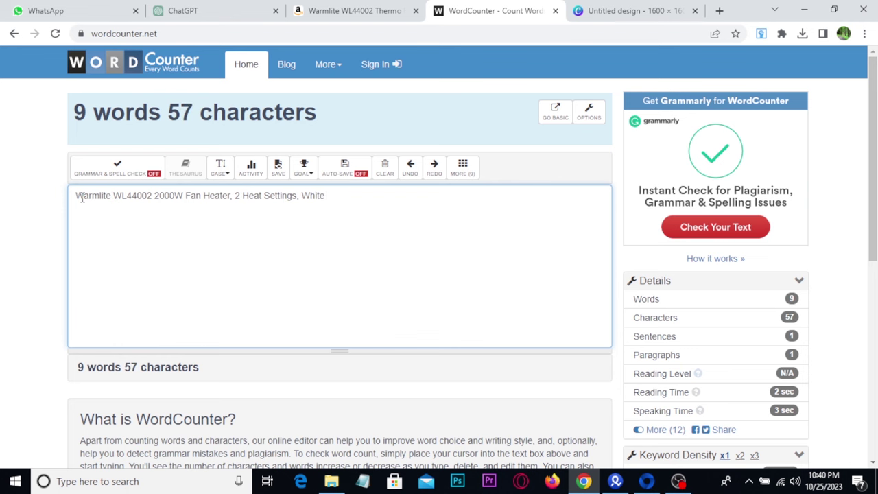
drag(328, 196, 71, 195)
key(ctrl+c)
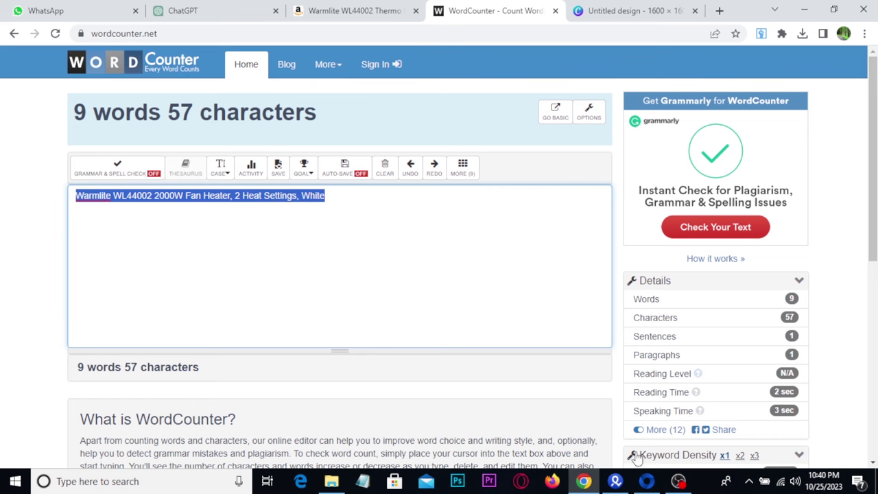
Switch to the eBay listing page and search for a match for "Warmlite WL44002 2000W Fan Heater, 2 Heat Settings, White".
click(646, 480)
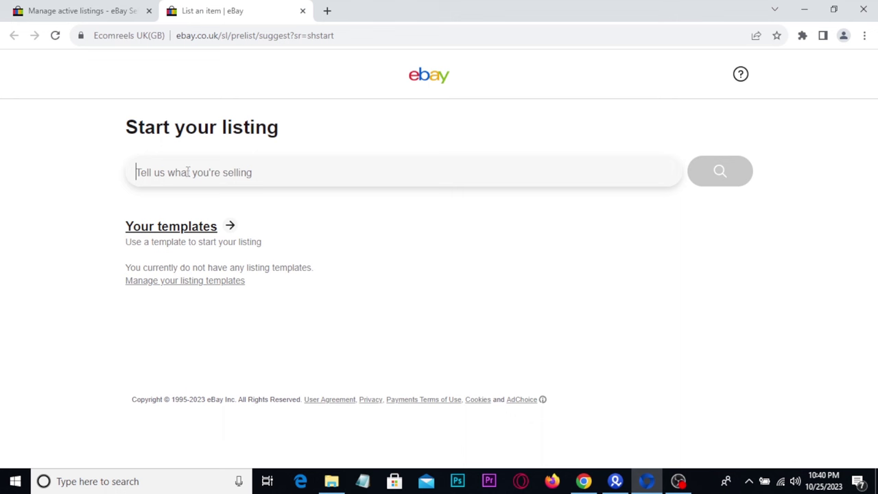
key(ctrl+v)
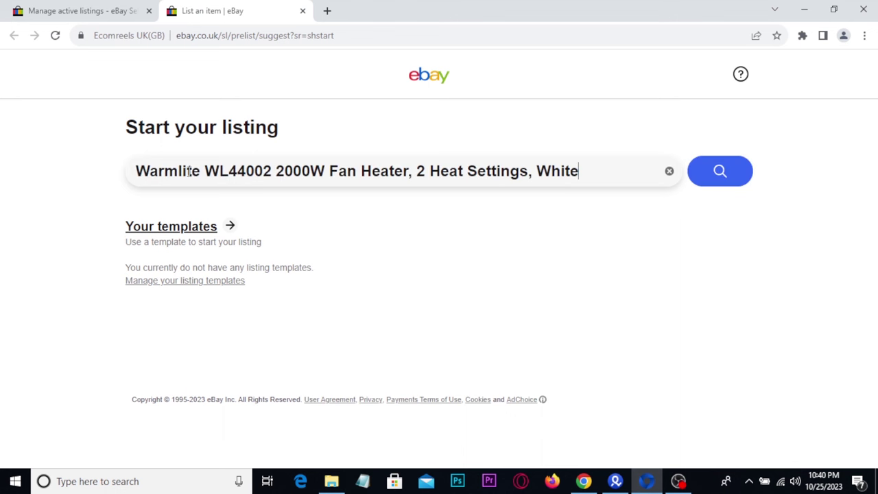
click(713, 176)
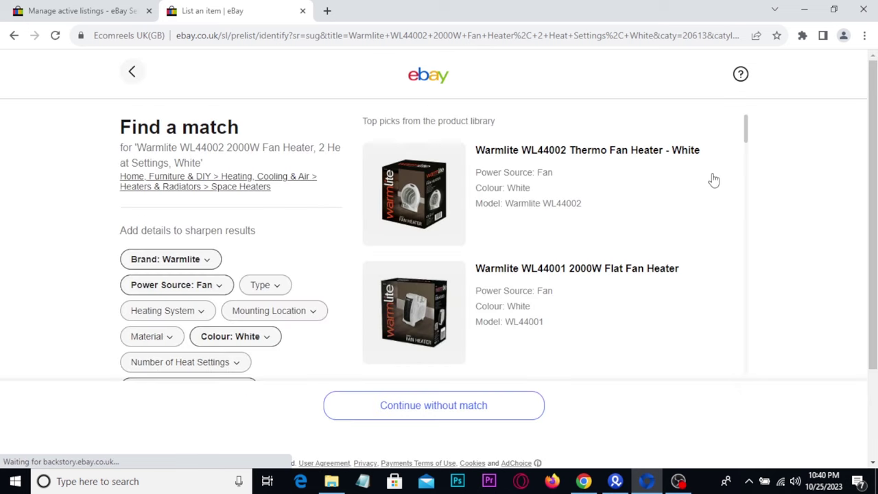
Continue without a product match, set the item condition to New and proceed to the listing form.
click(408, 409)
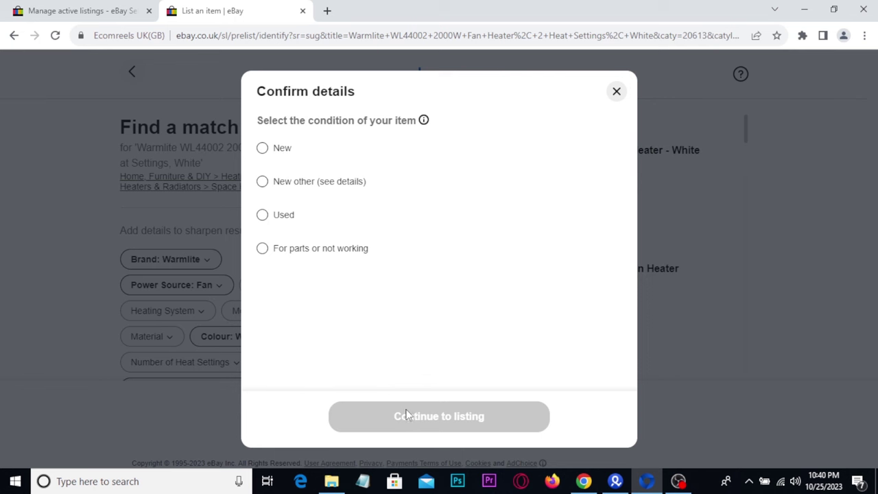
click(262, 150)
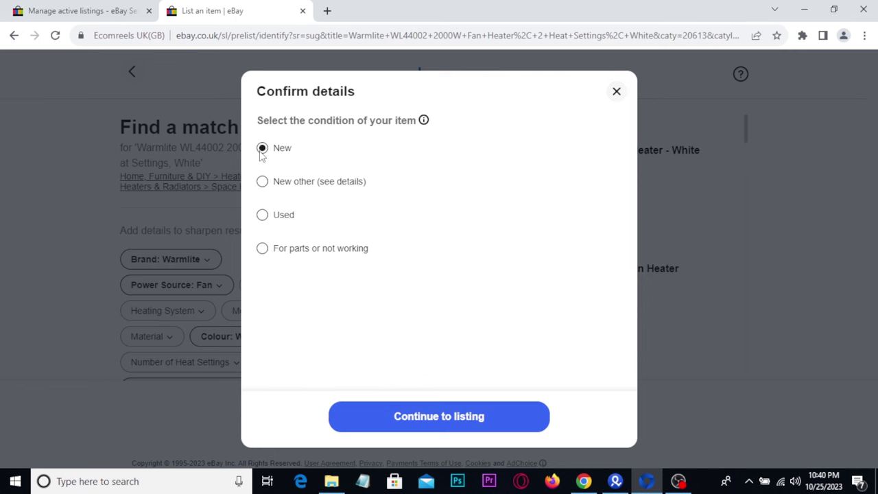
click(434, 417)
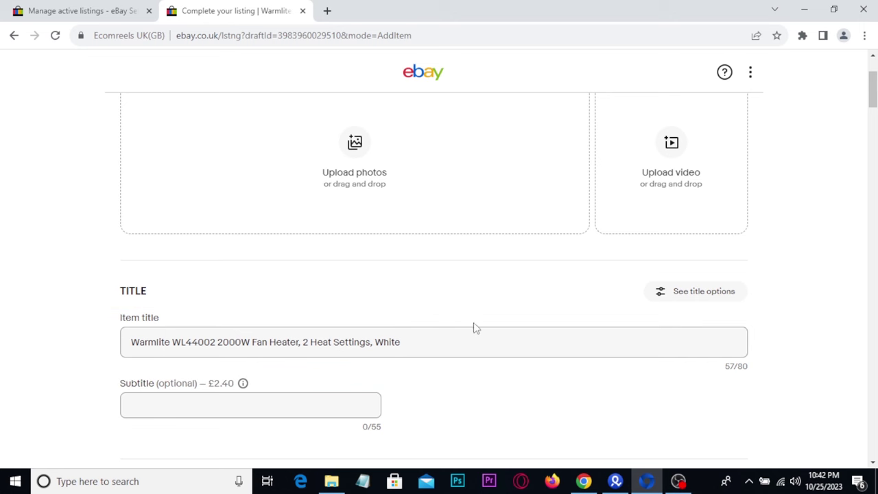
Switch to the 1600 × 1600 px Canva design and remove the background from the heater photo.
scroll(473, 327, up, 2)
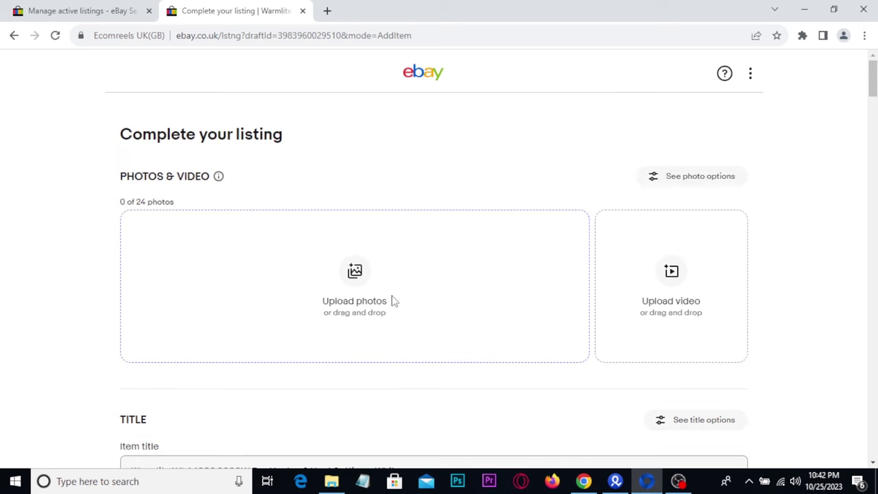
click(584, 481)
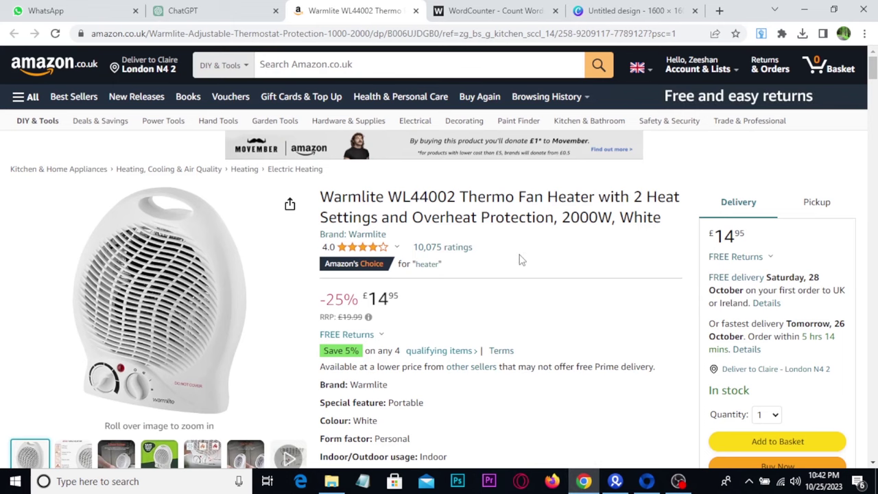
scroll(519, 260, down, 1)
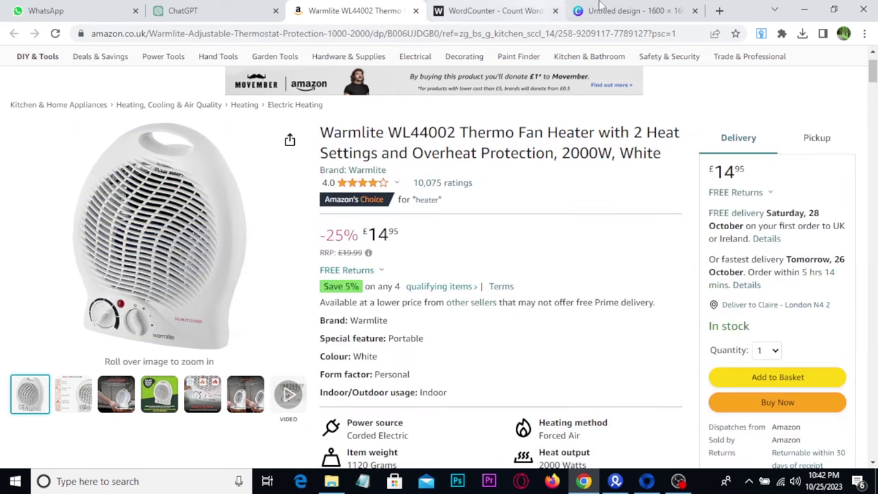
click(638, 7)
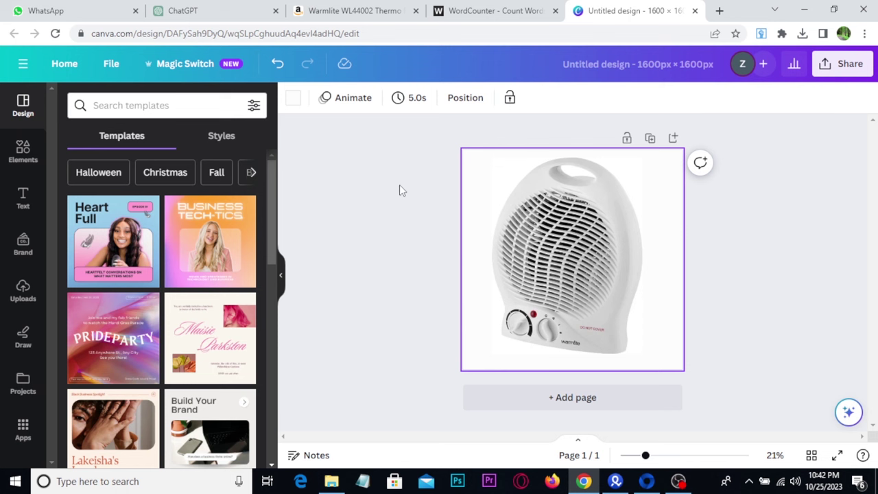
click(499, 205)
click(319, 106)
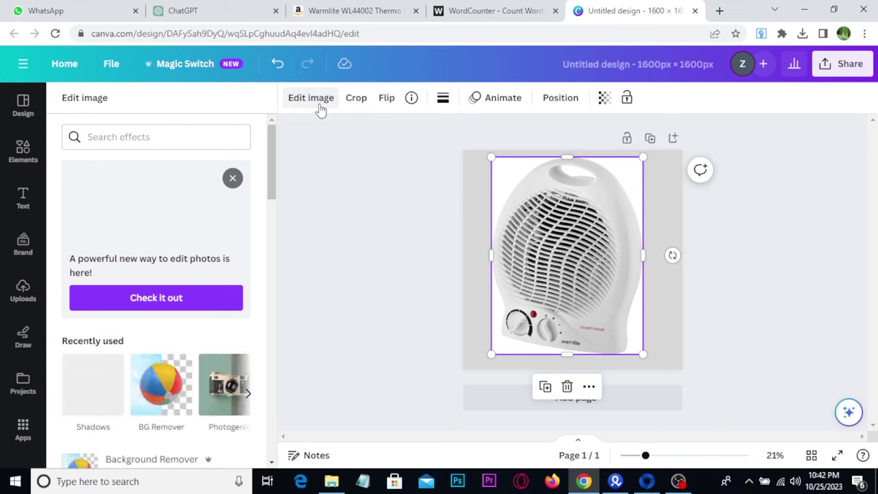
scroll(156, 400, down, 1)
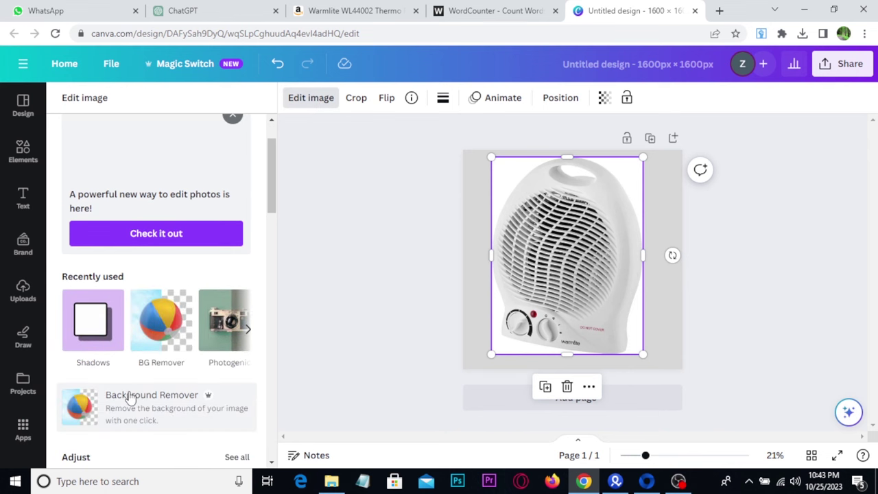
click(130, 398)
click(214, 445)
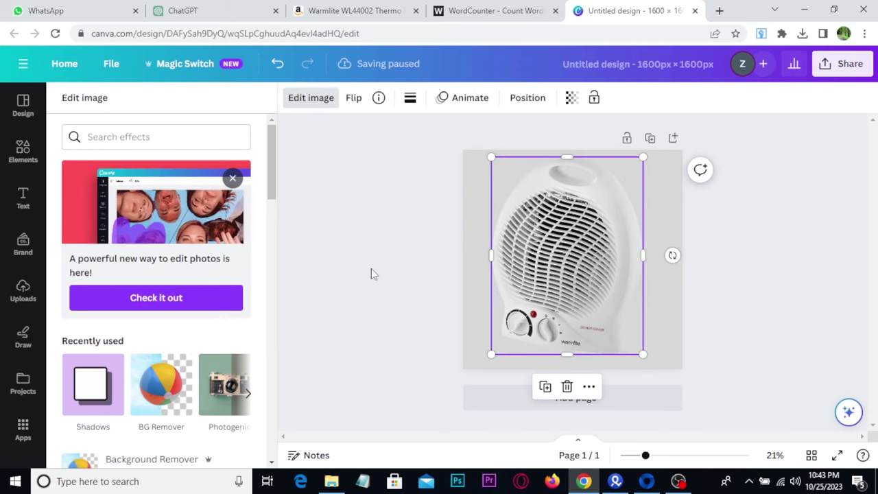
key(Escape)
key(Escape)
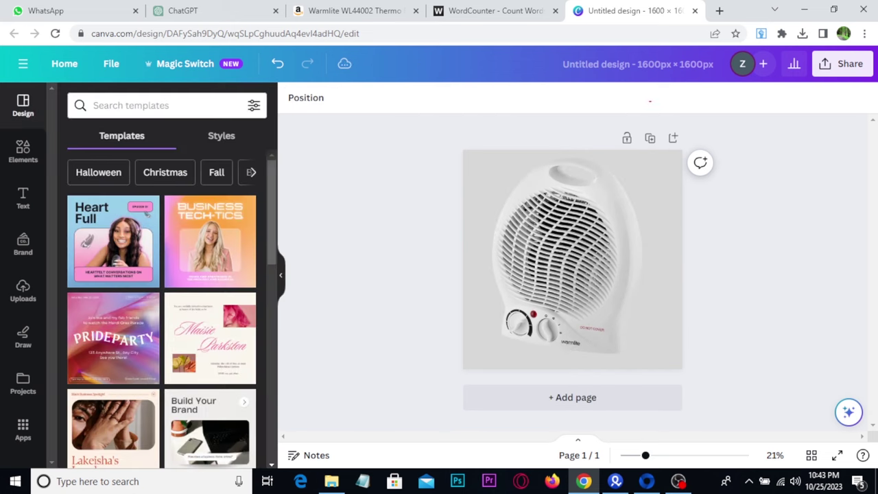
Change the page background behind the heater to a custom near-white colour.
drag(626, 49, 720, 81)
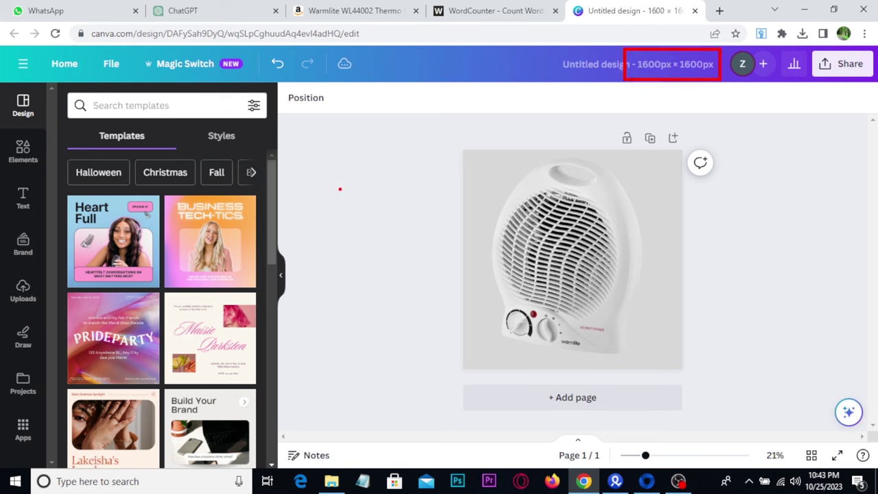
click(482, 180)
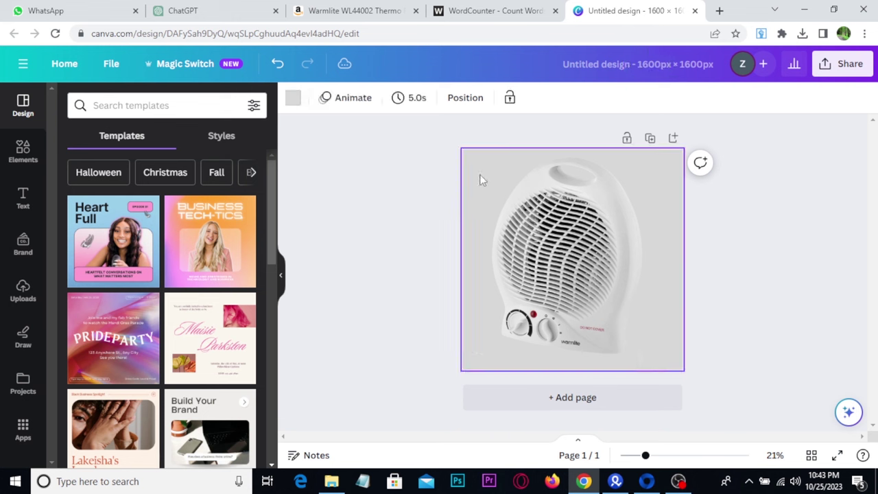
click(292, 99)
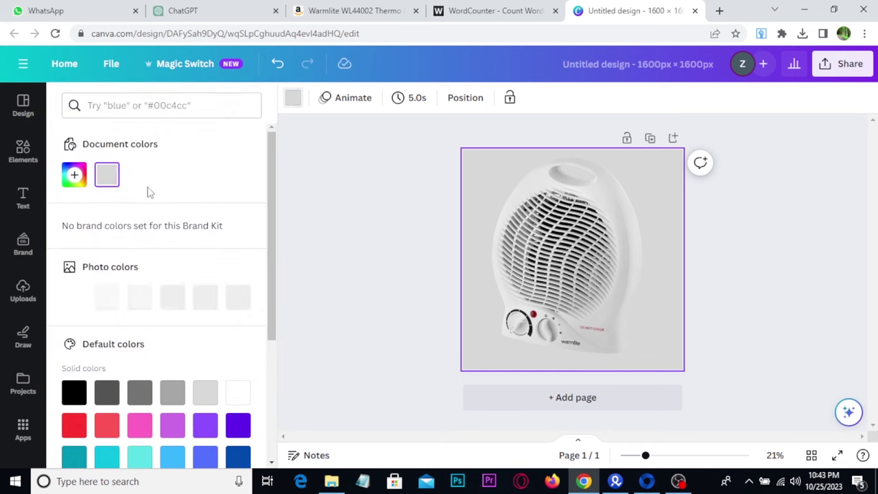
click(74, 177)
click(388, 177)
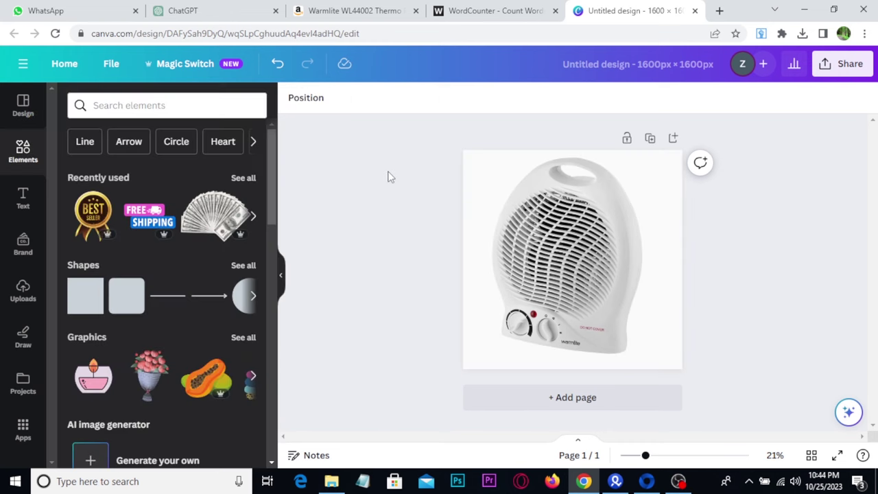
Add the gold Best Seller badge from the recently used elements, shrink it and place it in the design's upper-left corner.
drag(445, 155, 502, 176)
click(80, 218)
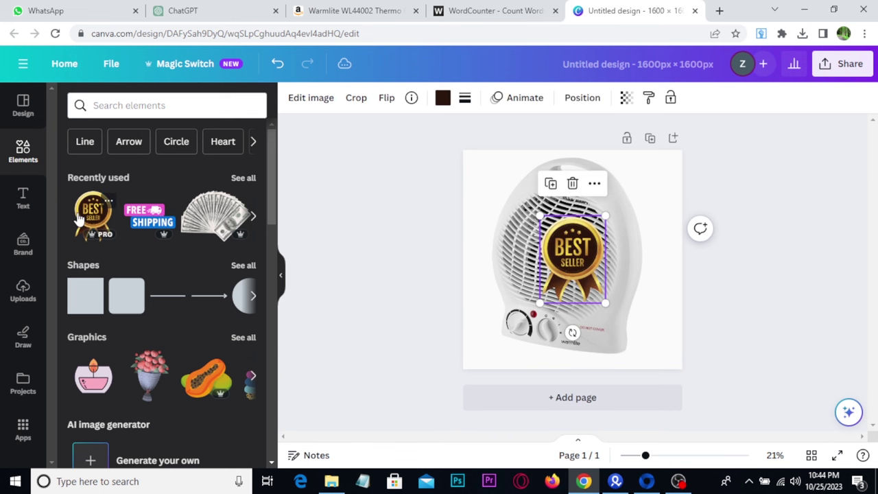
drag(572, 262, 489, 187)
drag(523, 224, 482, 175)
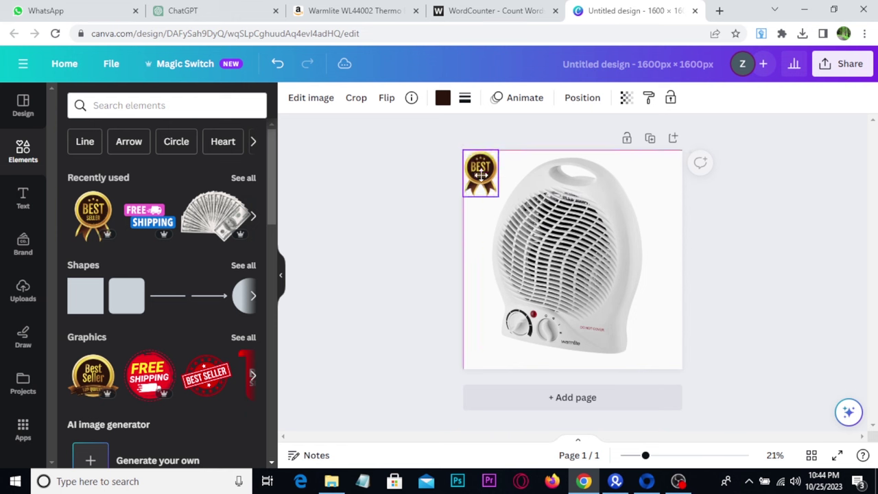
Add the Free Shipping graphic from the recently used elements, shrink it and place it in the design's lower-right corner.
click(147, 218)
drag(565, 263, 635, 349)
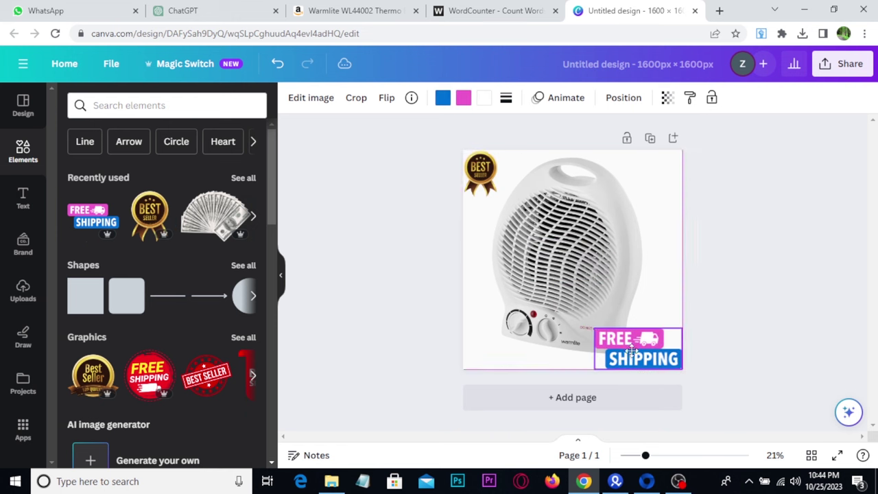
drag(595, 328, 641, 347)
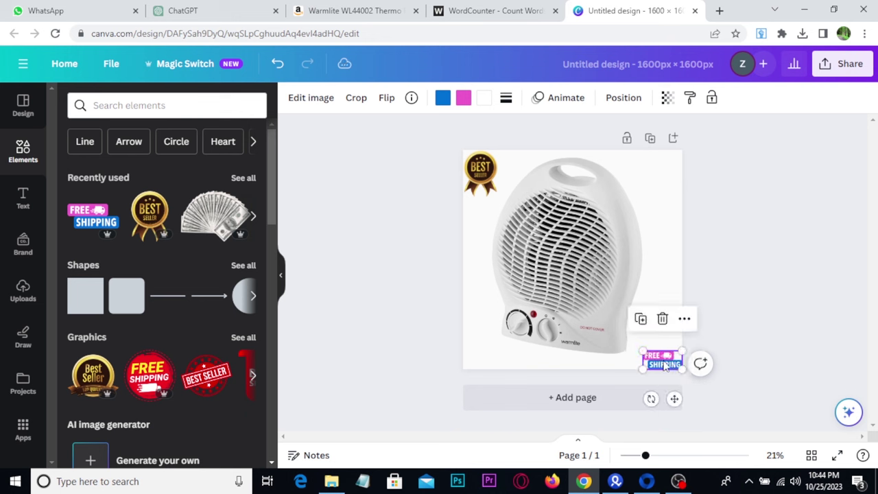
Download the finished heater design as a PNG at 1,600 × 1,600 px and dismiss the completion message.
click(379, 284)
click(844, 66)
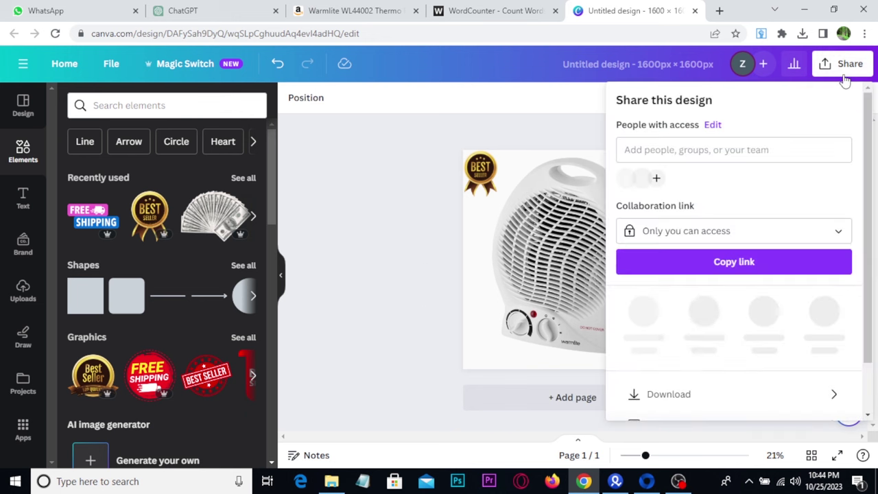
scroll(764, 185, down, 1)
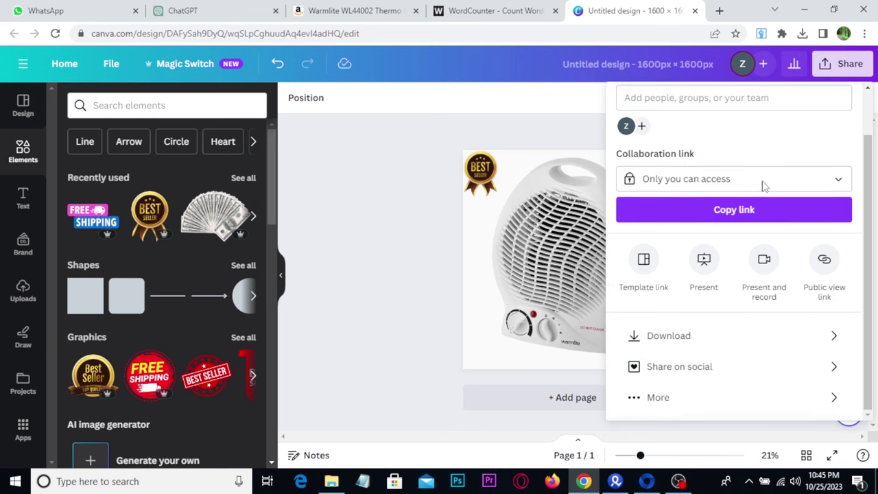
click(679, 335)
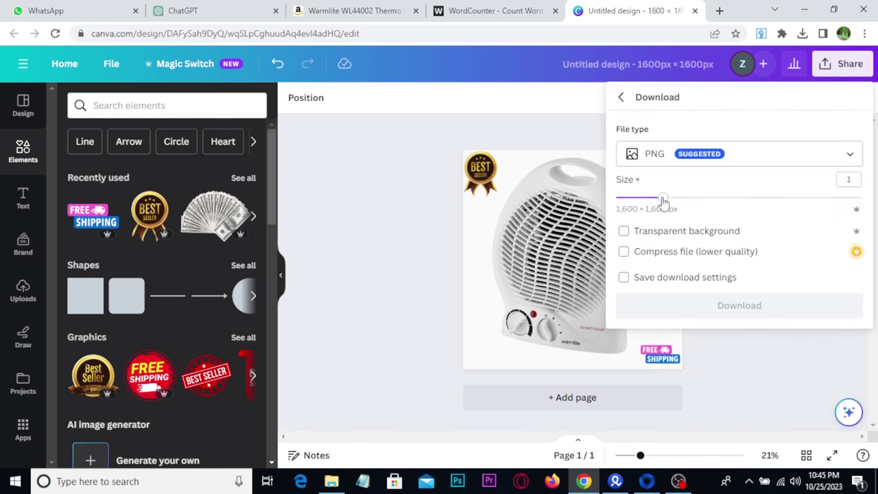
click(732, 307)
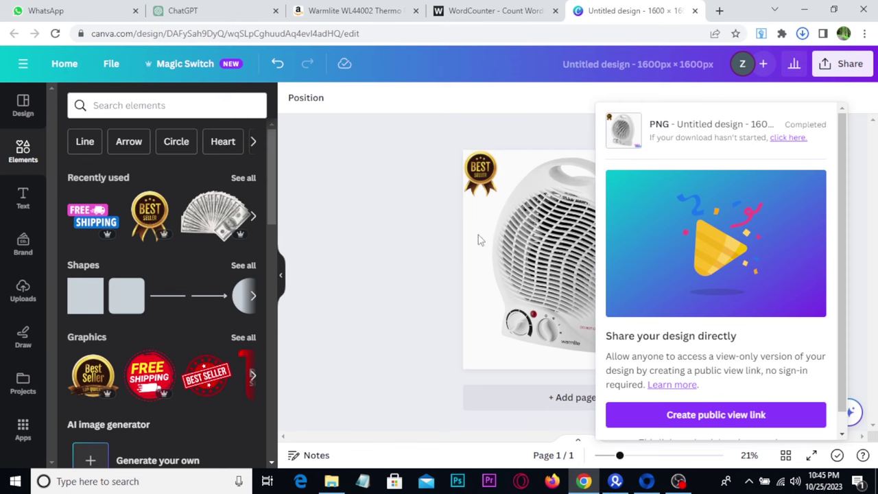
click(530, 360)
Open the photo upload in the eBay listing, then copy "Warmlite WL44002 2000W Fan Heater" from the title text in WordCounter.
click(646, 483)
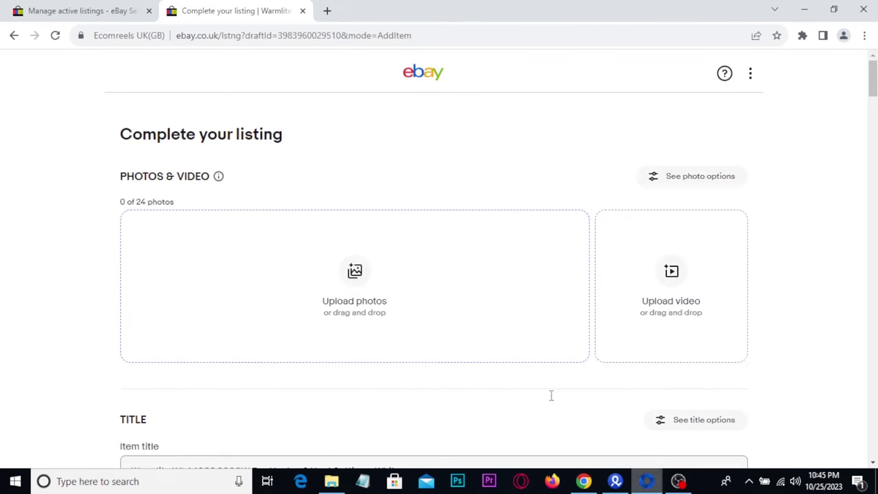
click(355, 288)
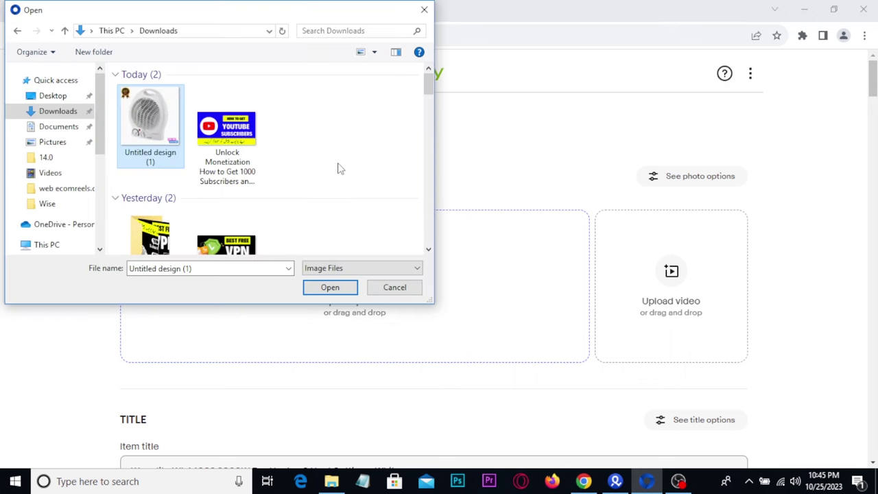
click(584, 481)
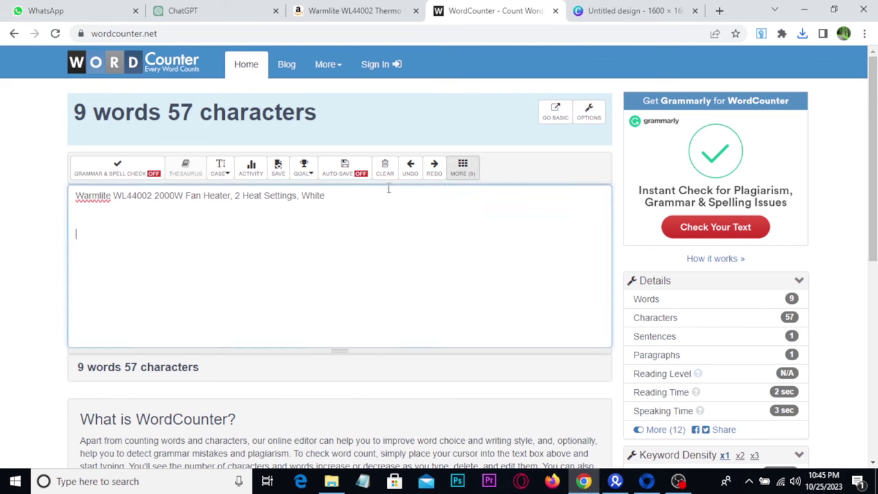
drag(327, 196, 74, 200)
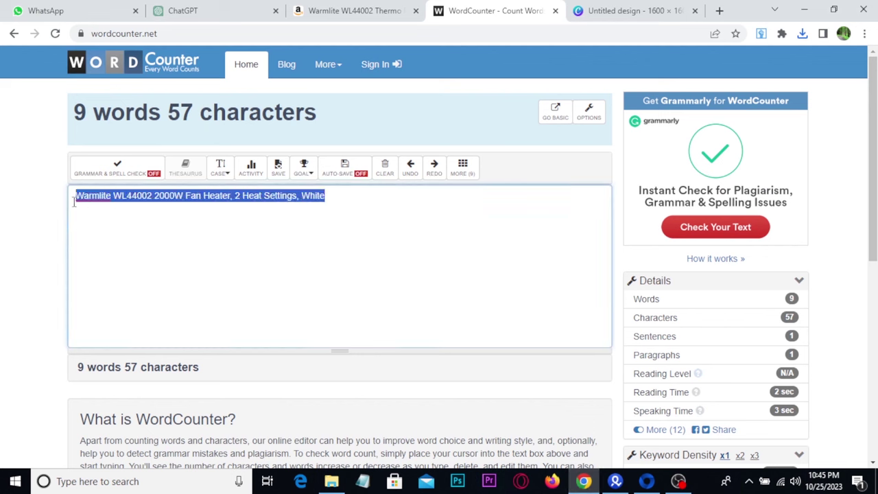
click(172, 209)
drag(229, 194, 79, 203)
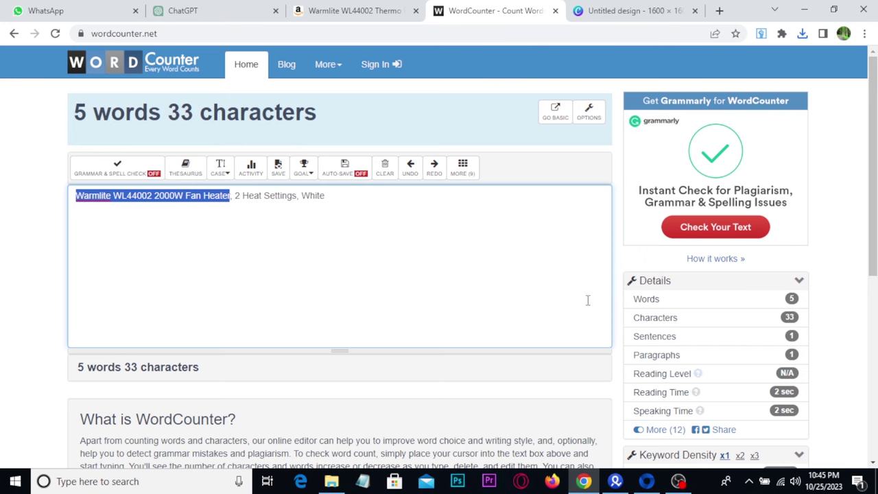
Back in the eBay upload dialog, rename the downloaded design image to Warmlite WL44002 2000W and upload it as the main photo.
click(646, 482)
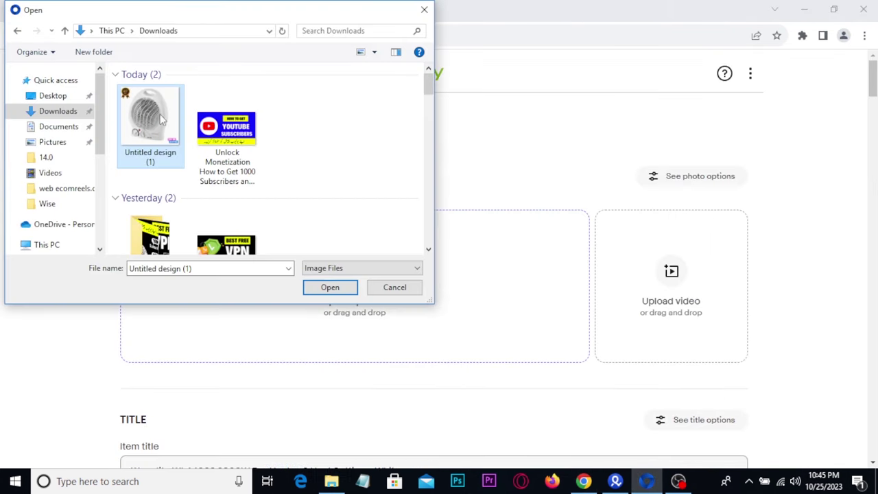
key(F2)
text(Warmlite WL44002 2000W)
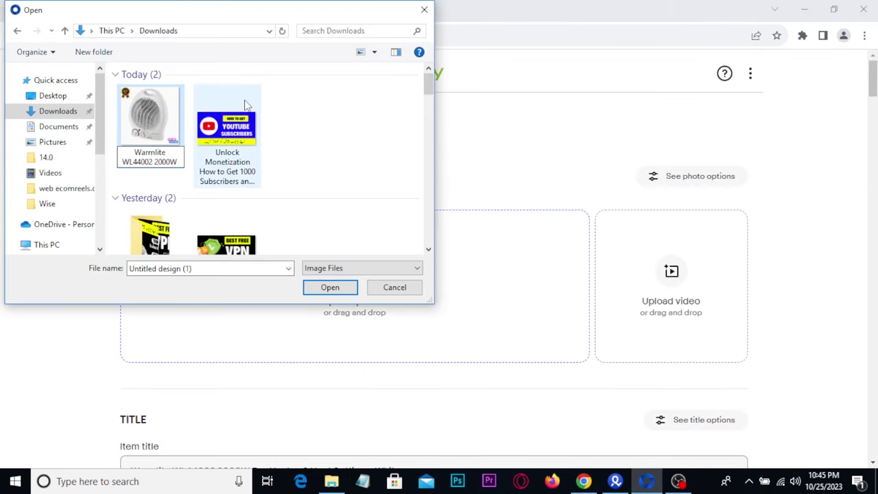
key(Return)
double_click(154, 117)
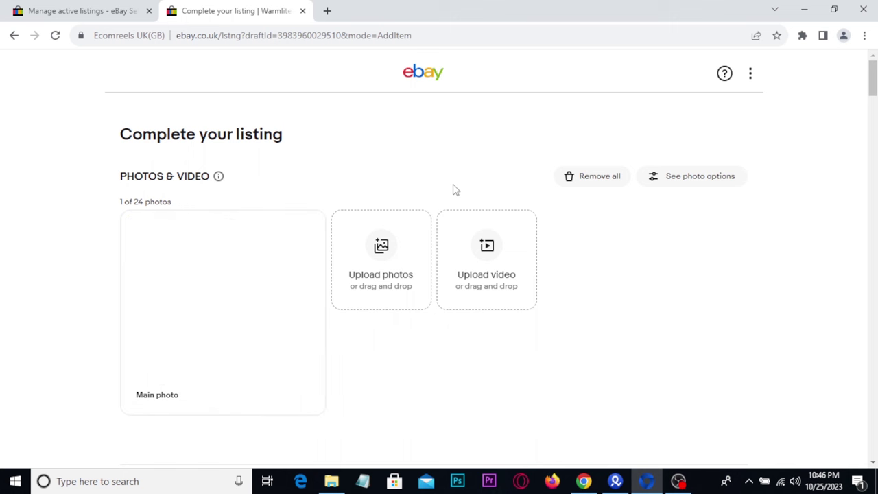
Check the uploaded main photo and review the brand name and product keywords in the item title.
scroll(480, 199, down, 1)
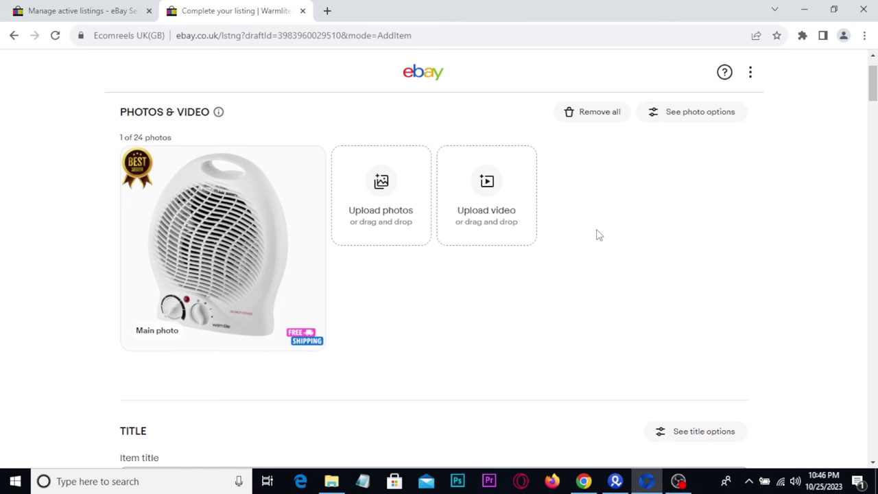
scroll(587, 230, down, 3)
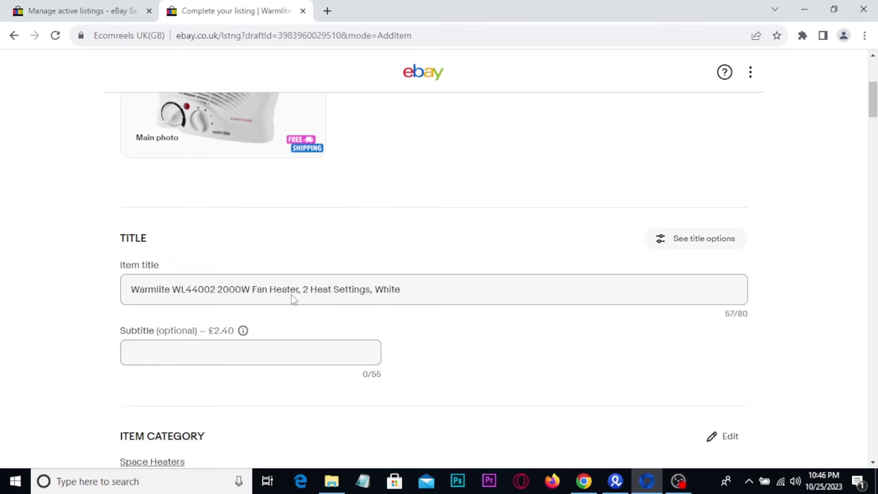
click(172, 289)
drag(173, 288, 122, 287)
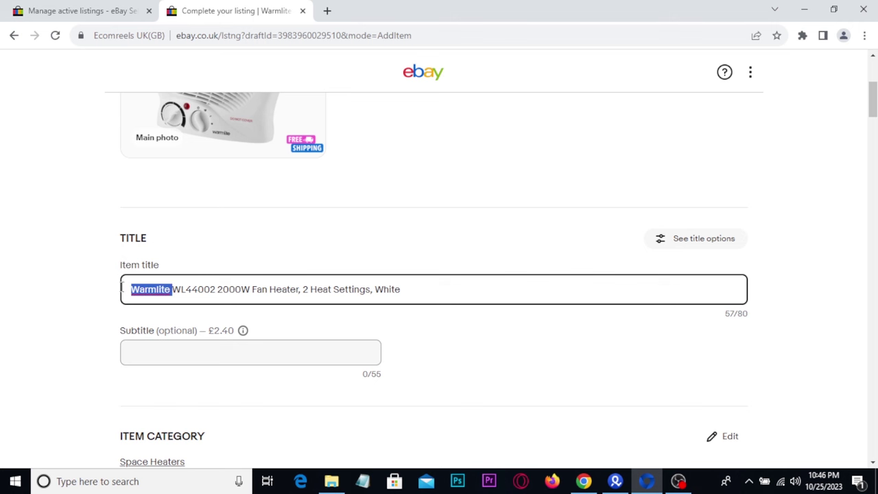
click(279, 291)
drag(252, 289, 300, 289)
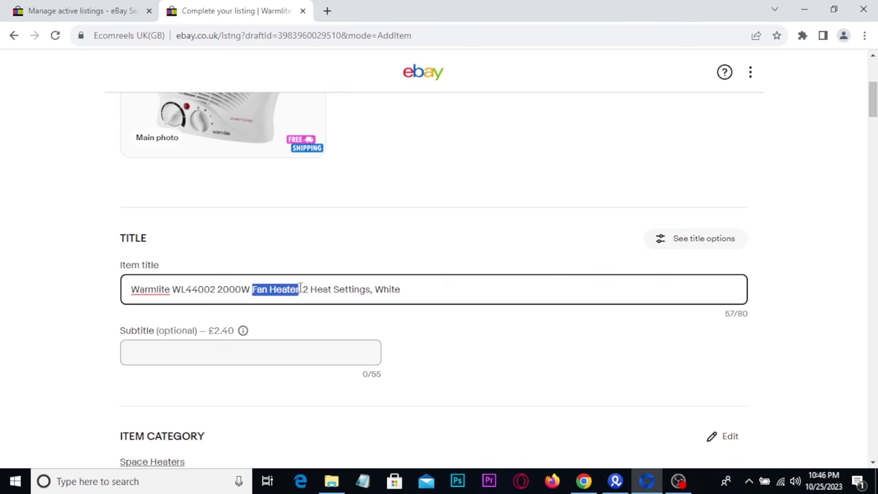
scroll(467, 312, up, 3)
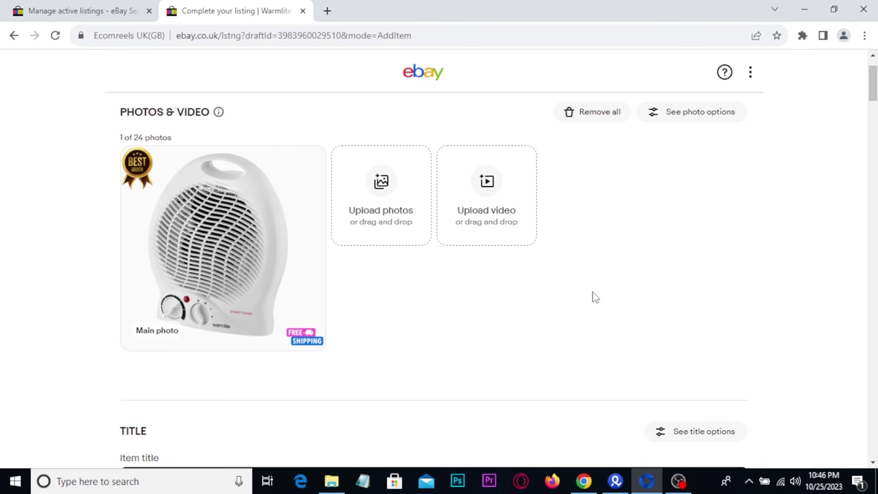
scroll(593, 297, down, 2)
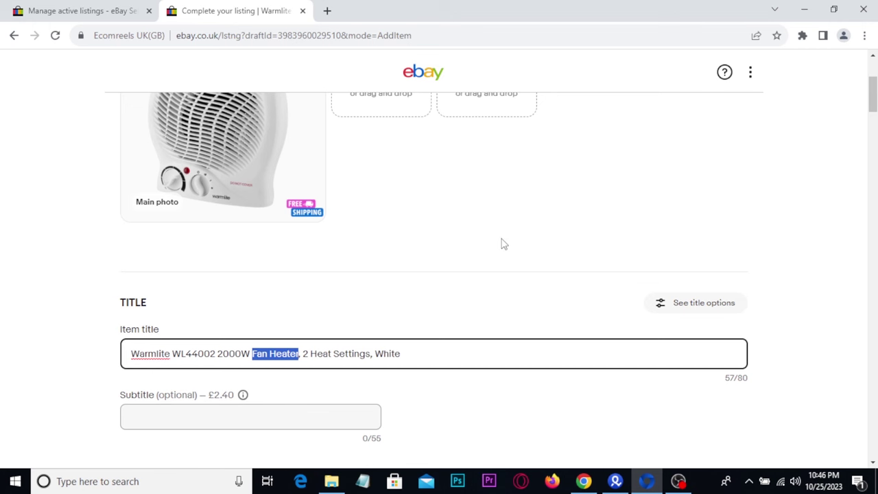
In the additional item specifics, set the type to Portable Heater and the heating system to Forced Air/Fan.
scroll(501, 242, down, 3)
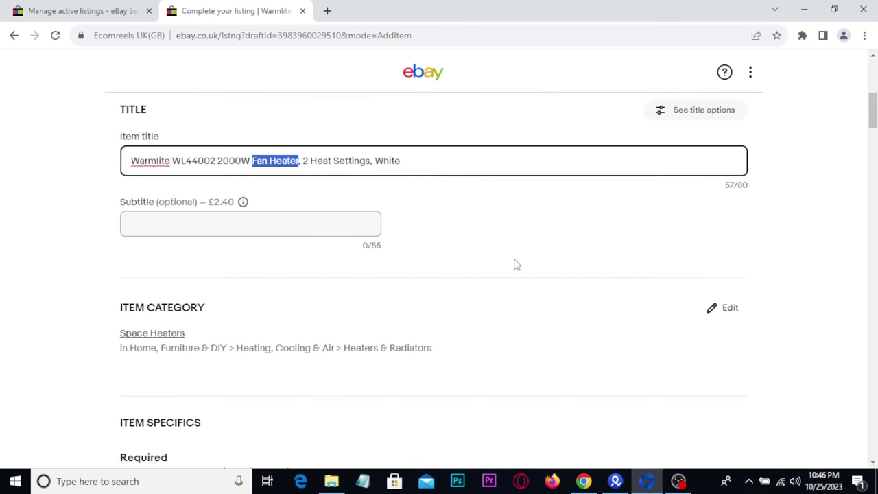
scroll(515, 262, down, 3)
scroll(515, 265, down, 5)
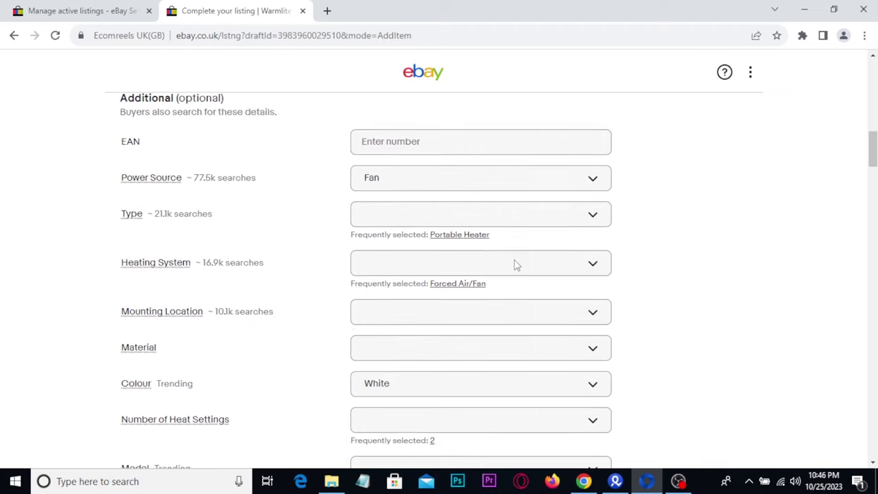
click(459, 170)
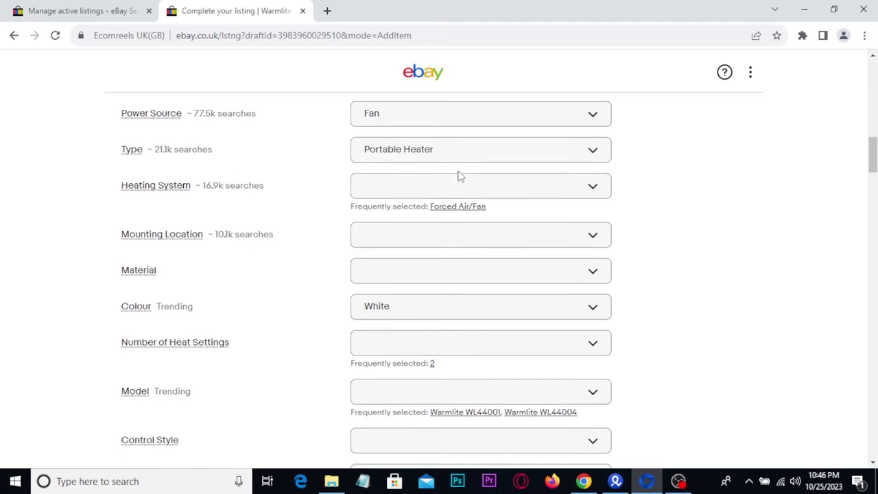
scroll(459, 168, down, 2)
scroll(445, 204, up, 2)
click(451, 207)
Set the number of heat settings to 2 and the model to the suggested Warmlite WL44001.
scroll(412, 192, down, 2)
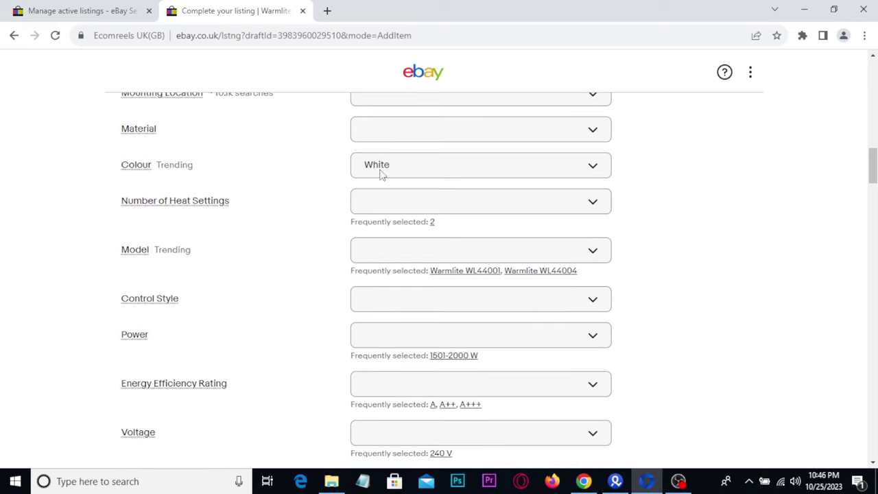
click(433, 222)
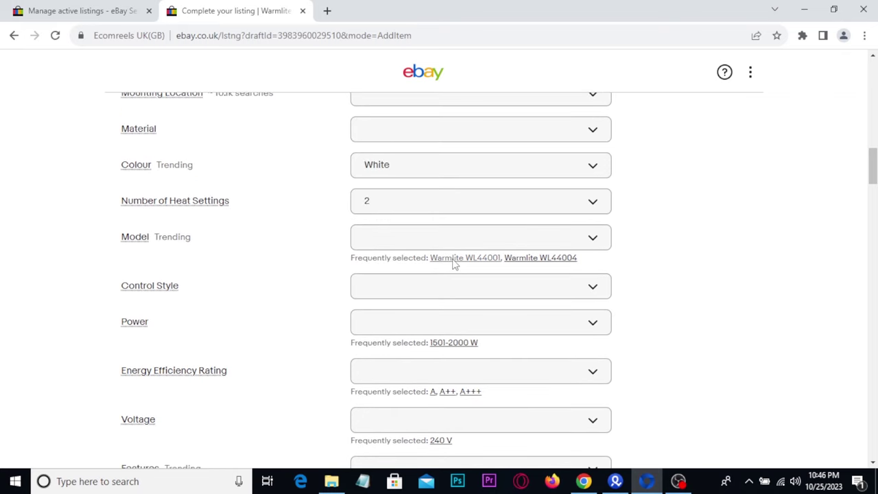
click(453, 258)
Set the power to 1501-2000 W, the energy efficiency rating to A++ and the voltage to 240 V.
scroll(452, 264, down, 2)
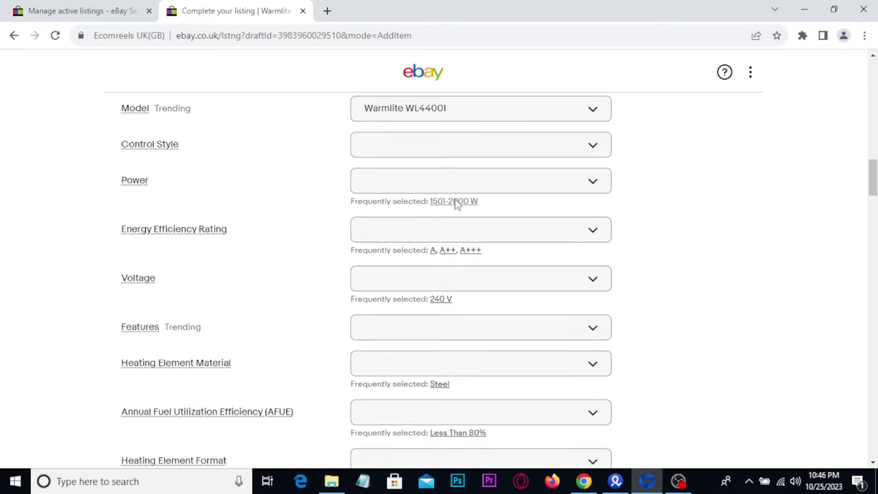
click(456, 202)
click(447, 237)
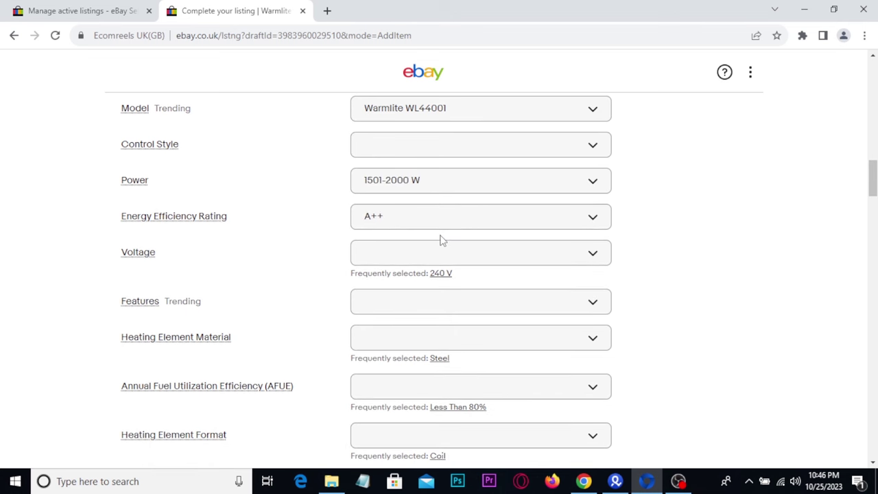
scroll(448, 245, down, 1)
click(440, 207)
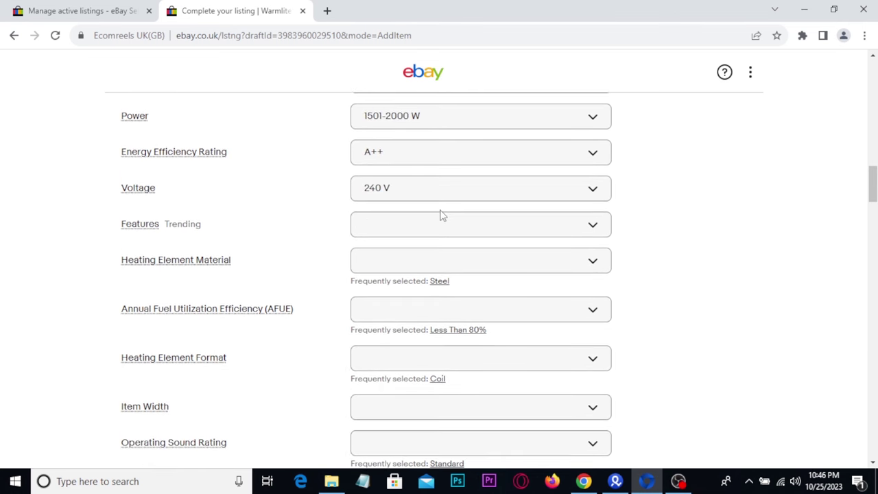
Set the heating element material to Steel, the AFUE to Less Than 80% and the heating element format to Coil.
scroll(441, 216, down, 2)
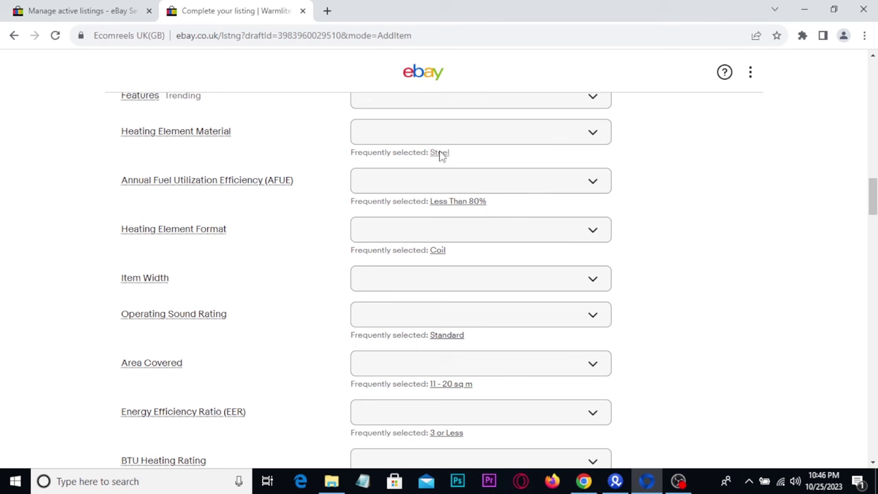
click(440, 152)
click(447, 190)
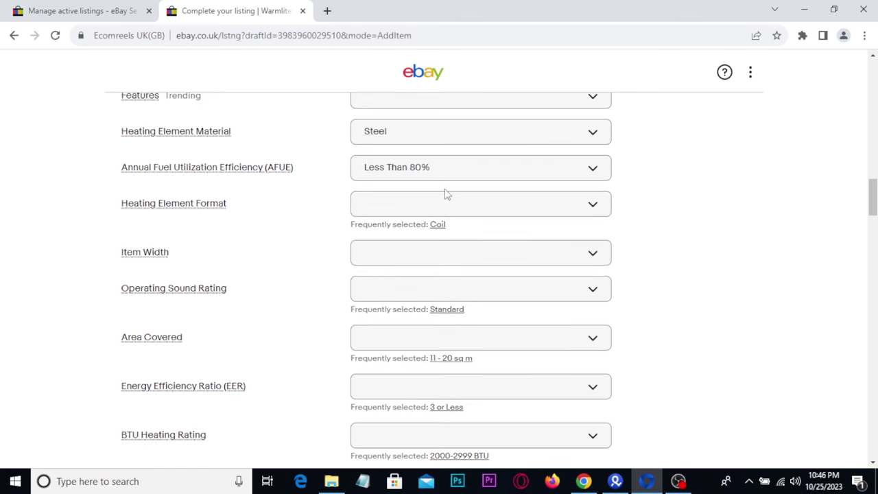
click(437, 225)
Set the operating sound rating to Standard, area covered to 11 - 20 sq m, EER to 3 or Less and BTU heating rating to 2000-2999 BTU.
scroll(436, 228, down, 1)
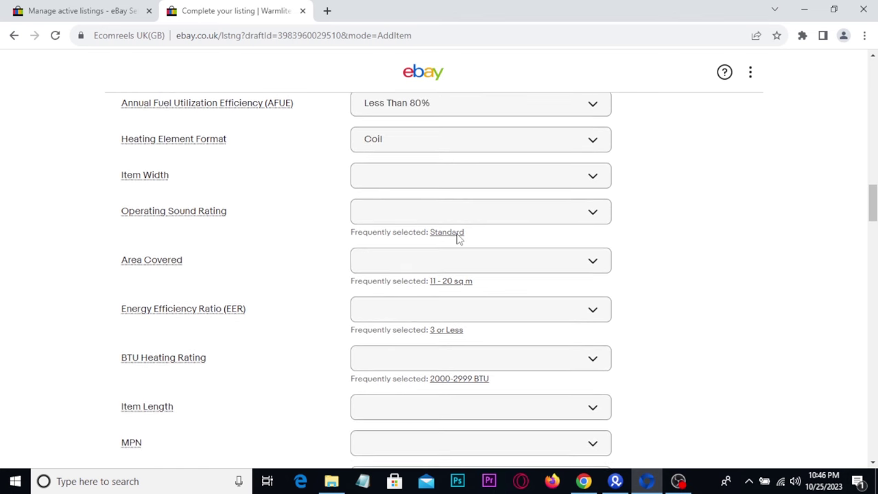
click(458, 233)
scroll(456, 206, down, 2)
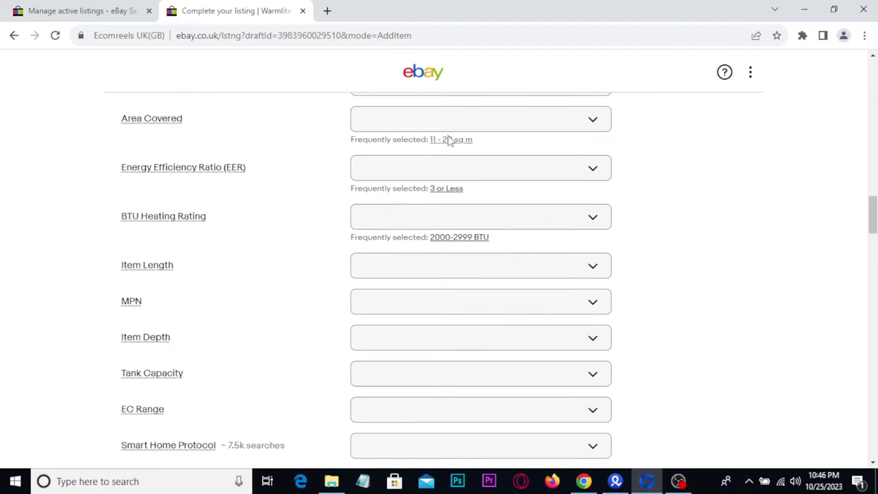
click(449, 141)
click(444, 177)
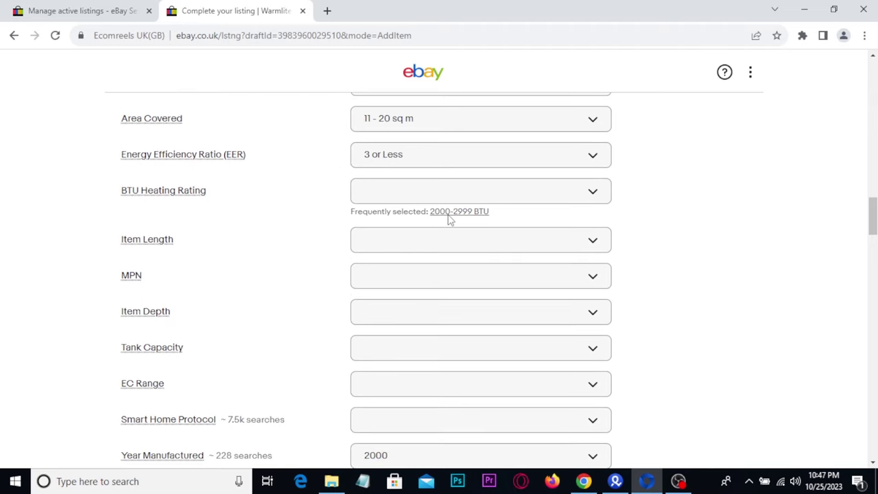
click(450, 214)
scroll(289, 278, down, 5)
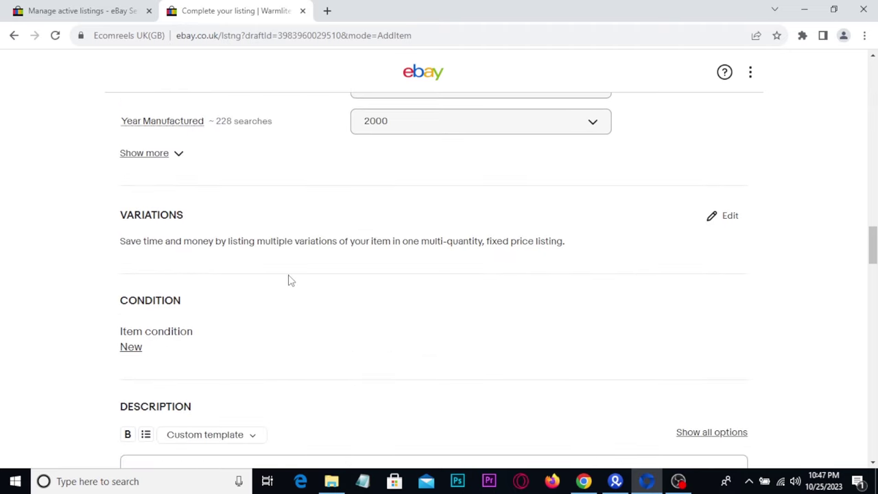
scroll(288, 280, down, 1)
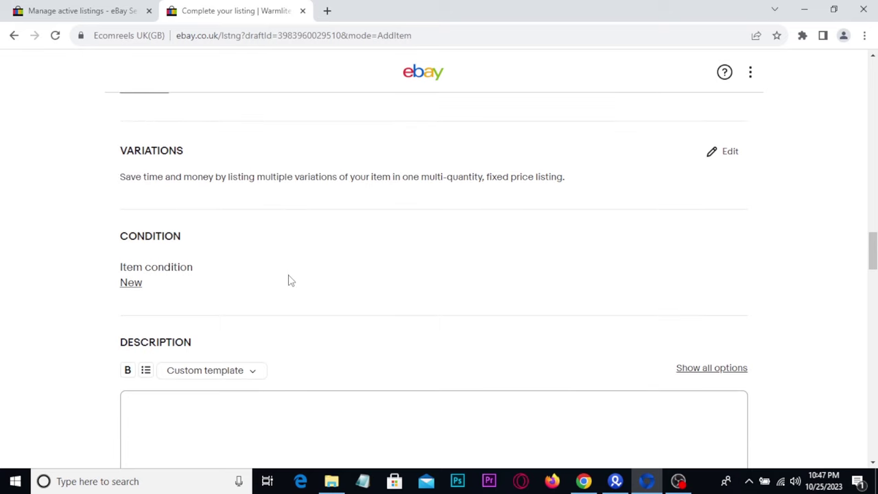
mouse_move(117, 130)
mouse_down()
mouse_move(288, 163)
mouse_move(763, 196)
mouse_up()
drag(698, 142, 758, 165)
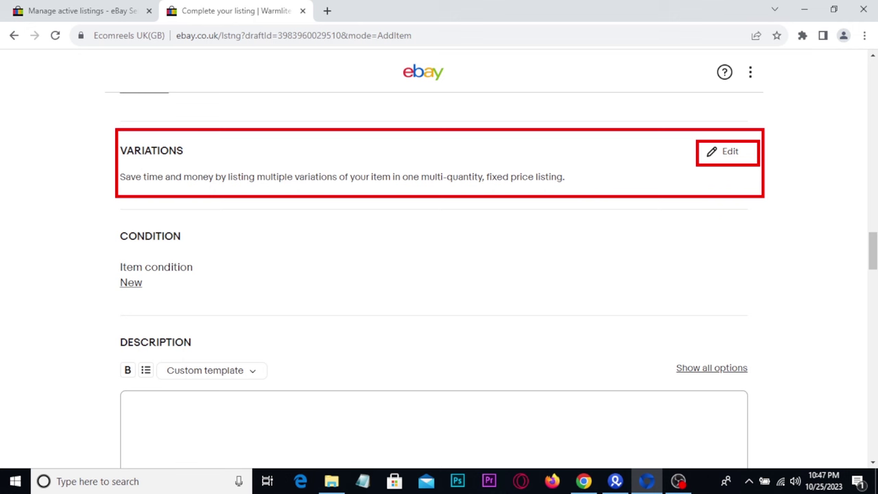
key(Escape)
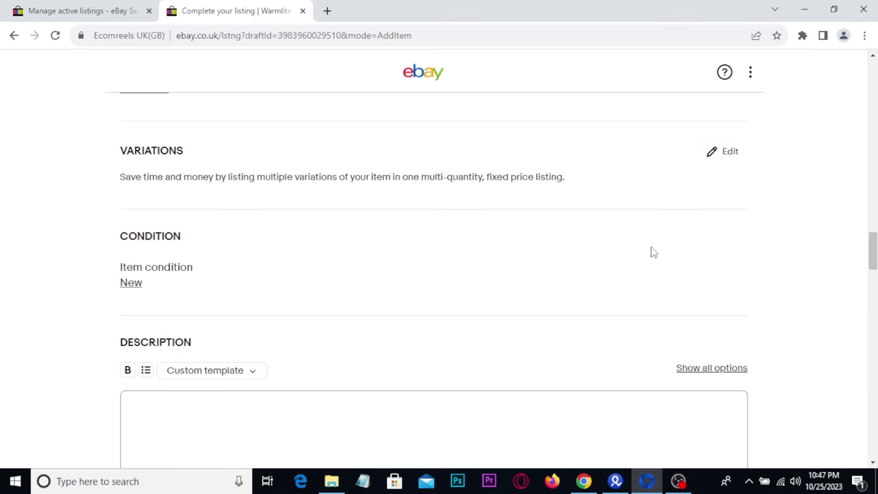
Examine the listing's empty description section and its AI description option, and switch to the ChatGPT conversation.
scroll(652, 253, down, 3)
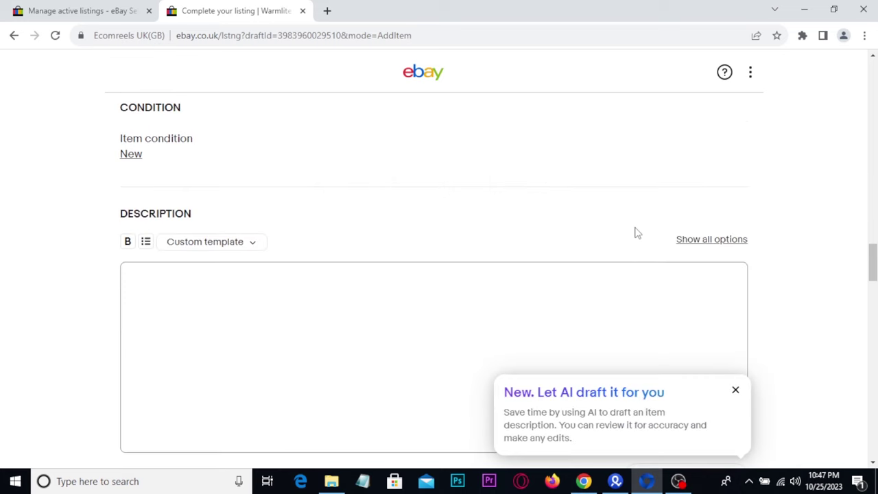
scroll(635, 234, down, 1)
scroll(509, 258, up, 3)
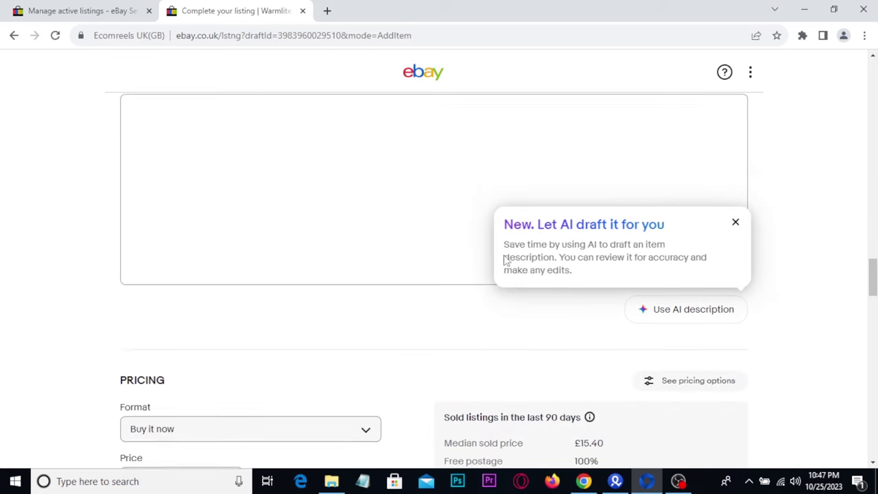
scroll(339, 274, up, 2)
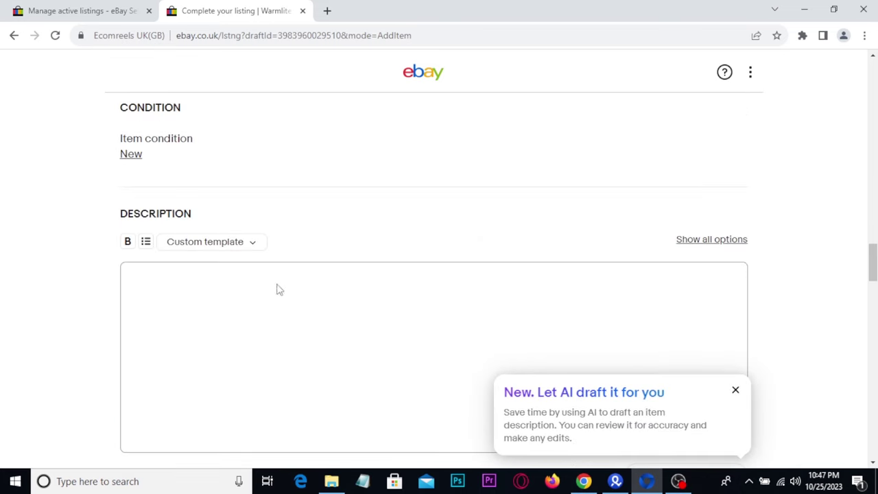
drag(58, 194, 461, 351)
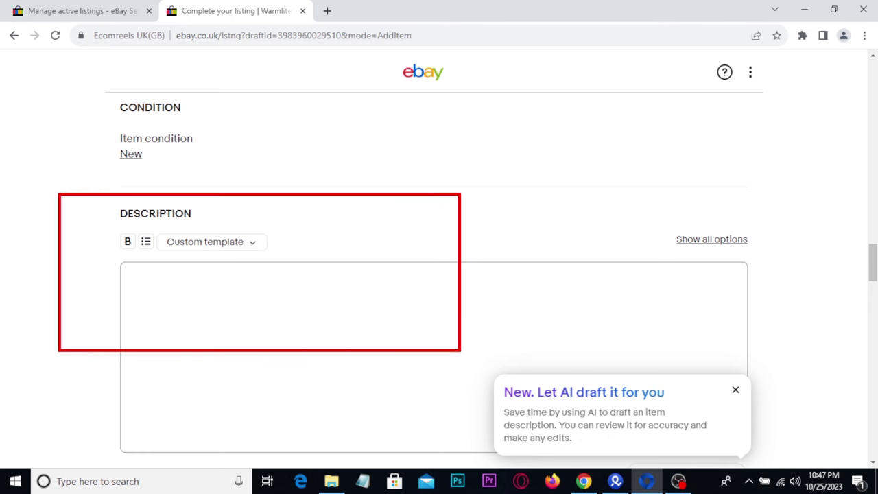
click(408, 307)
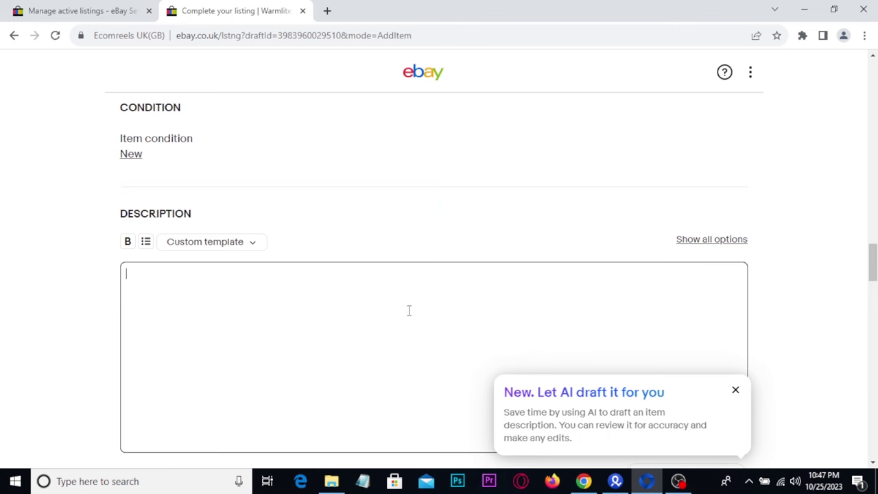
scroll(409, 311, down, 2)
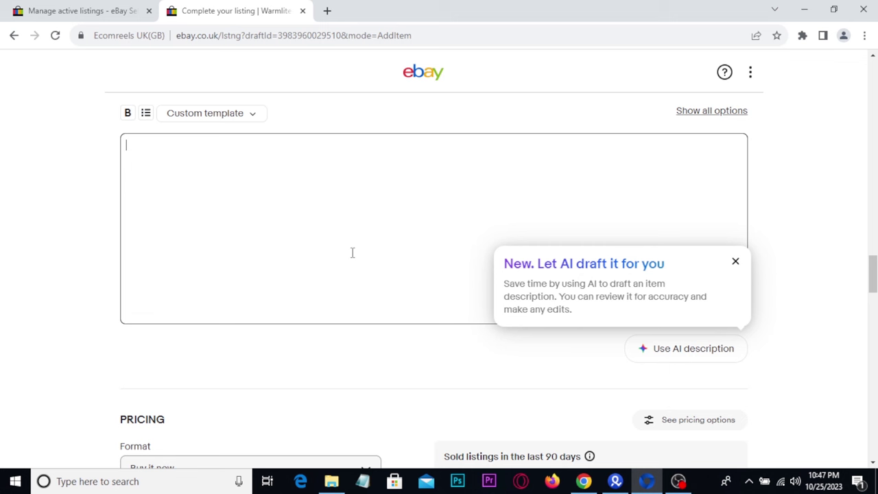
drag(479, 221, 808, 363)
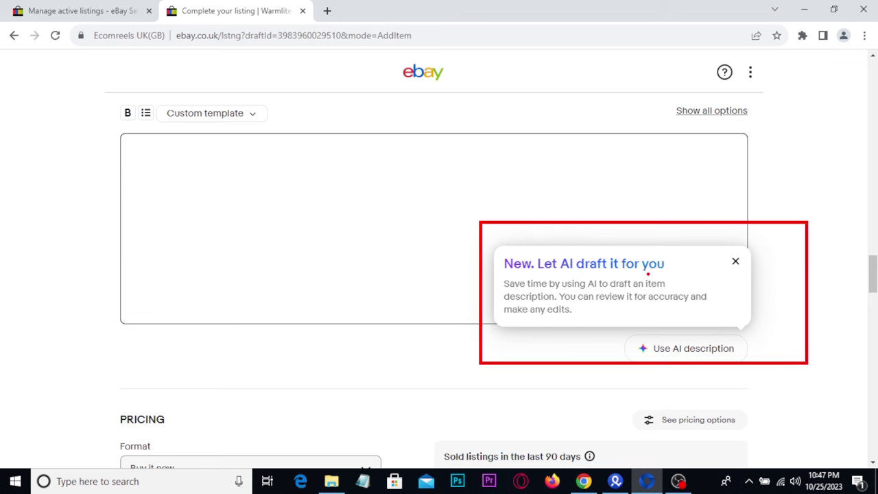
key(Escape)
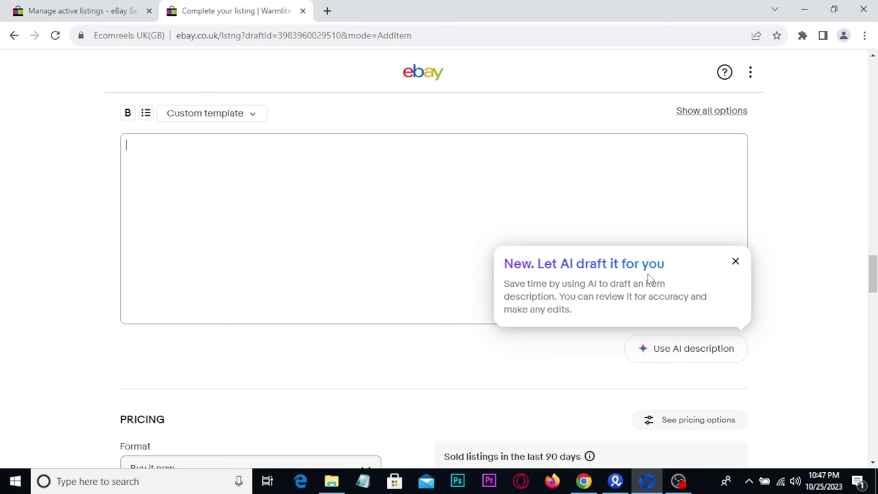
drag(606, 325, 770, 382)
key(Escape)
click(583, 482)
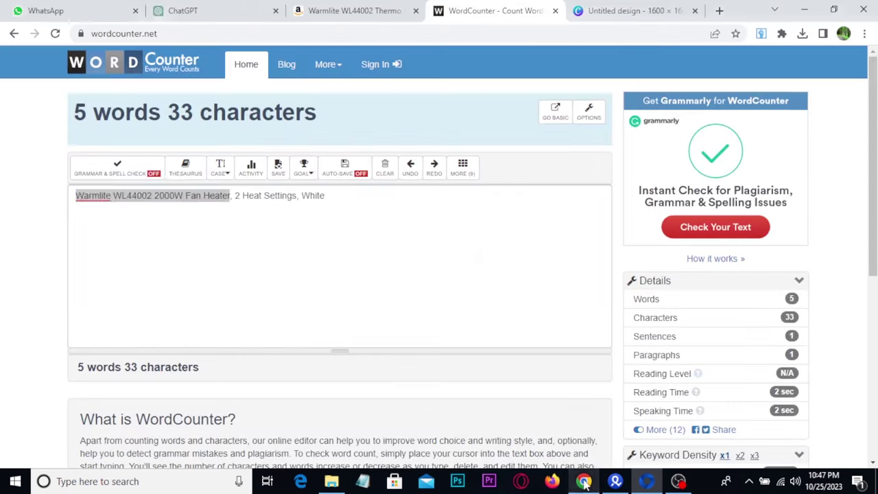
click(228, 8)
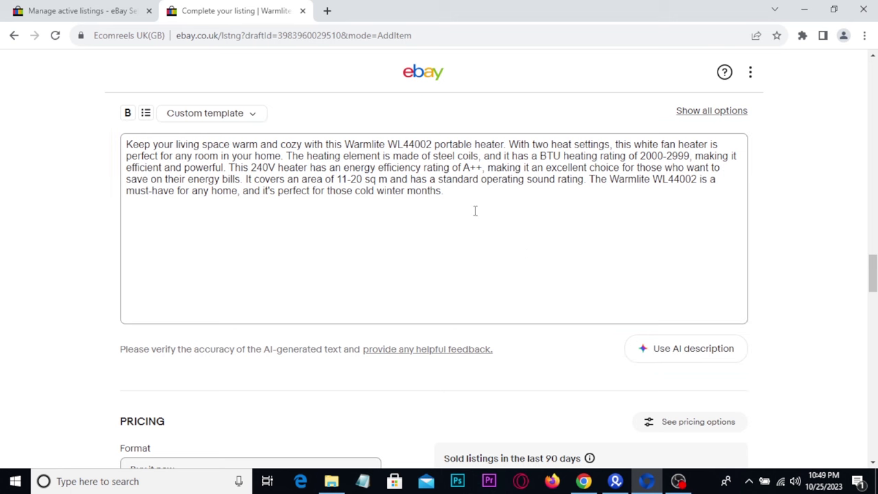
Review the AI-drafted eBay description and copy the "About this item" bullet points from the heater's Amazon page.
scroll(430, 253, up, 2)
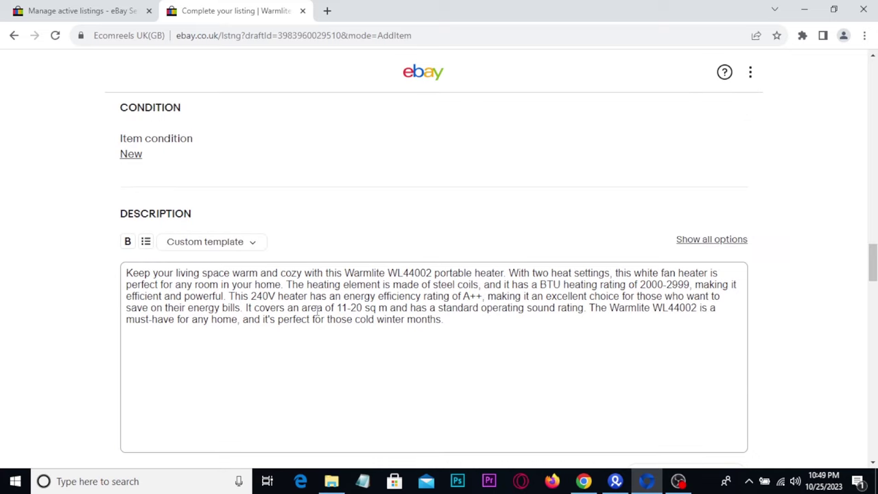
scroll(318, 313, down, 3)
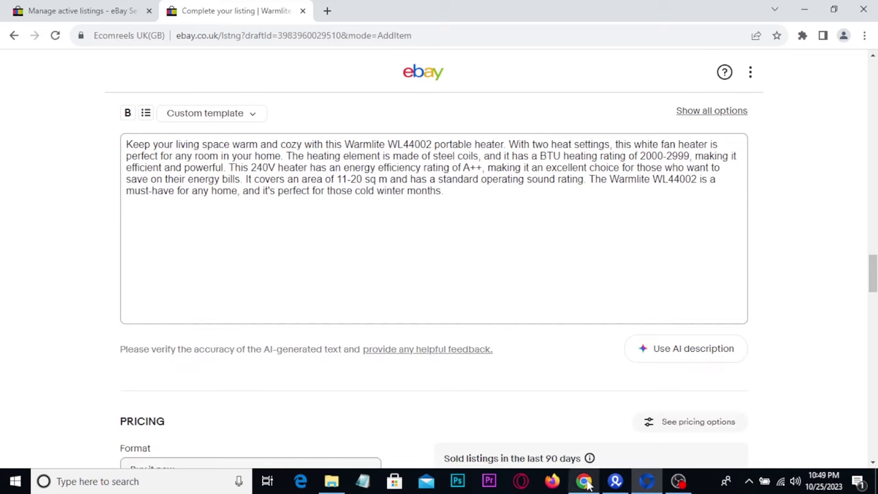
click(584, 480)
click(353, 10)
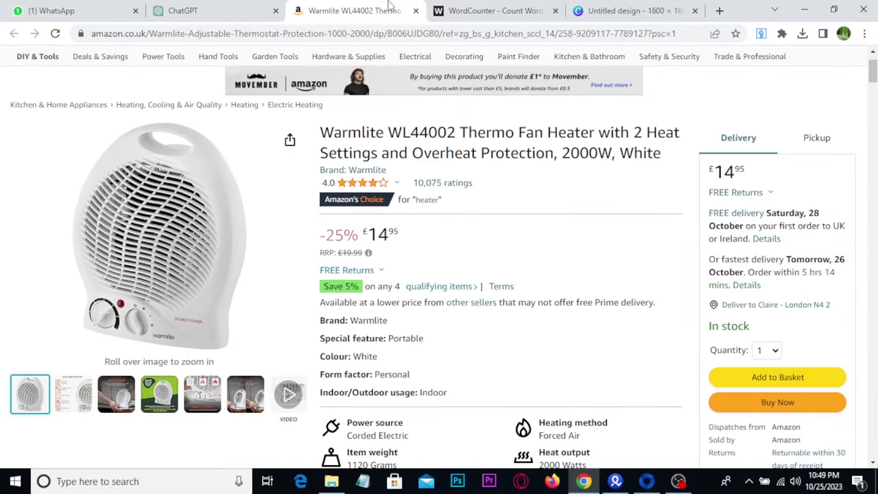
scroll(489, 249, down, 5)
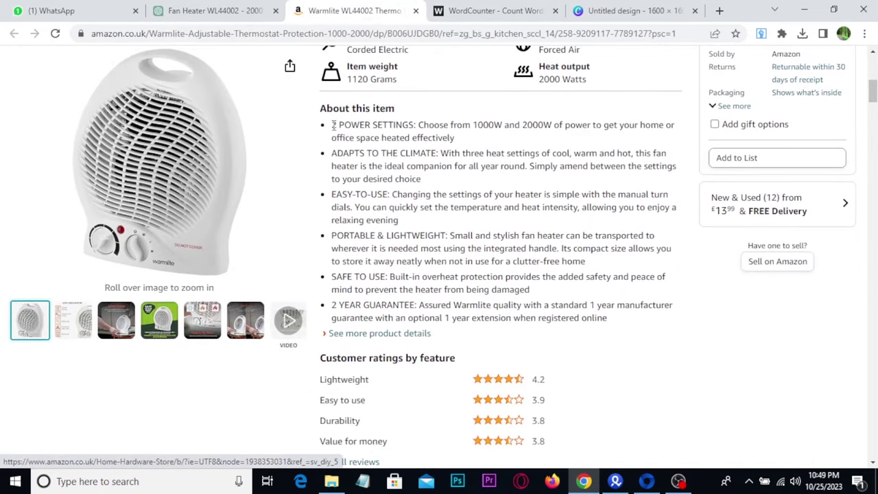
drag(333, 125, 606, 317)
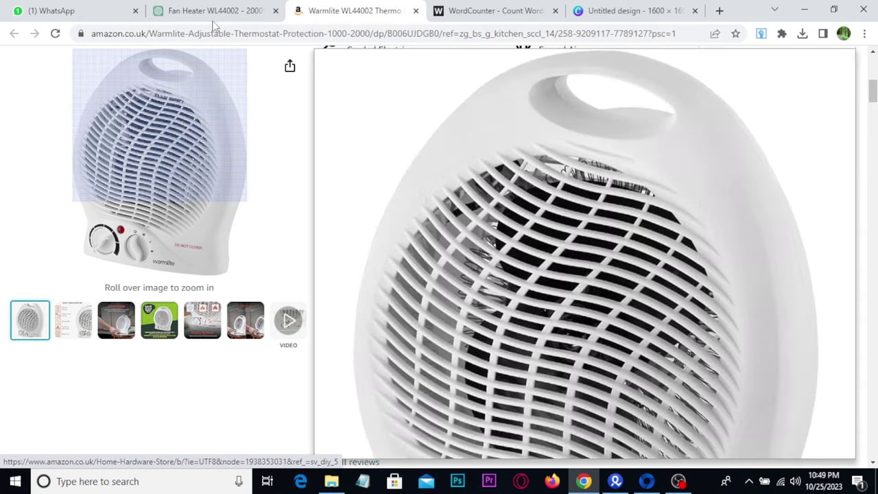
Ask ChatGPT to "Write ebay product description--" from the copied Amazon bullet points, and copy its answer.
click(206, 11)
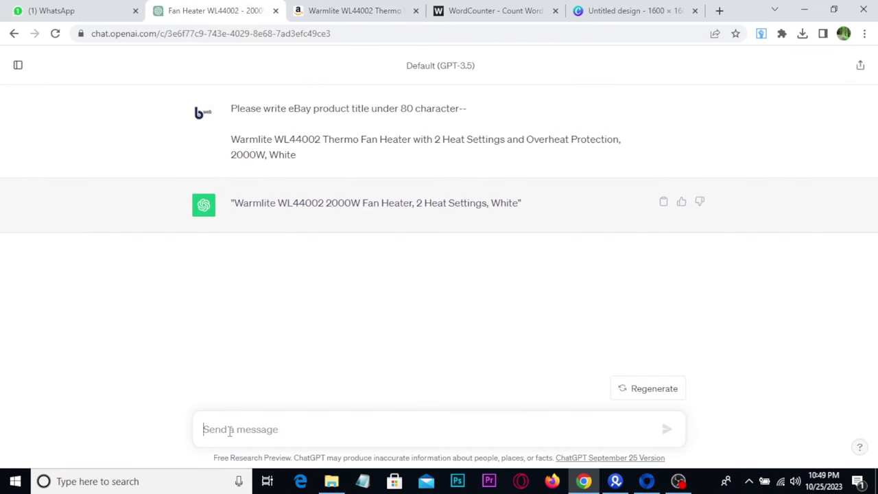
key(ctrl+v)
scroll(249, 336, up, 5)
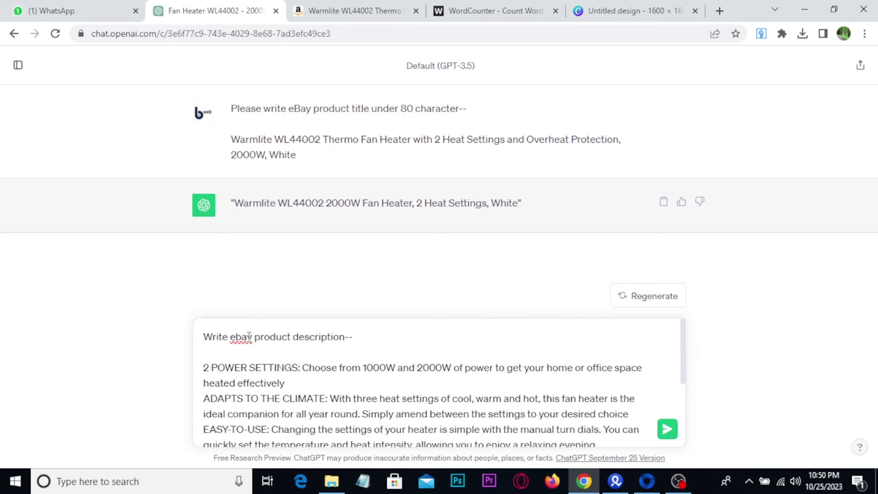
click(666, 429)
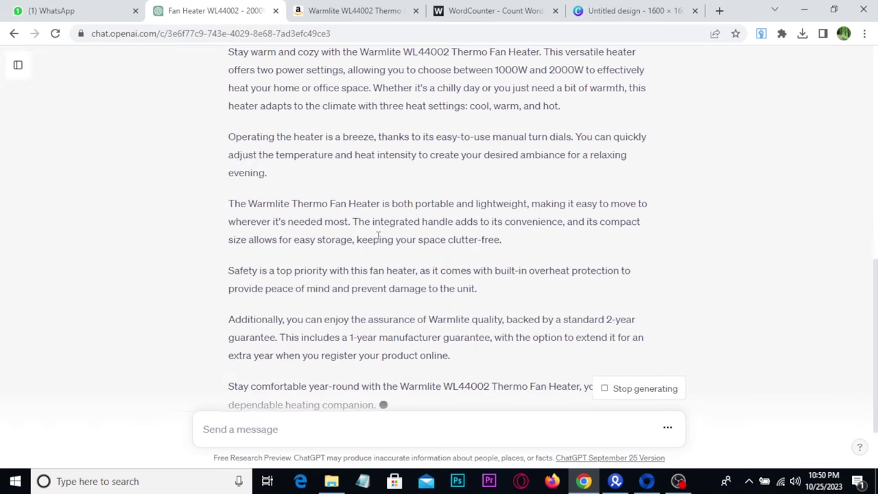
scroll(376, 238, down, 2)
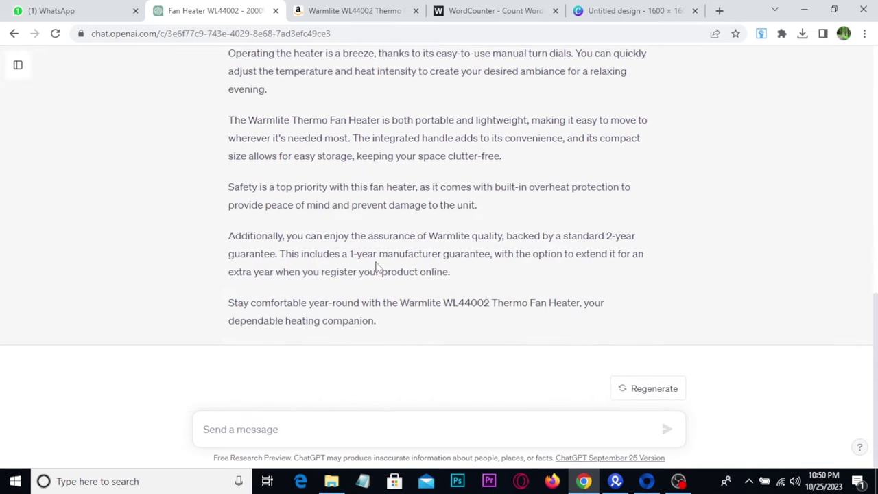
scroll(378, 268, up, 4)
click(660, 195)
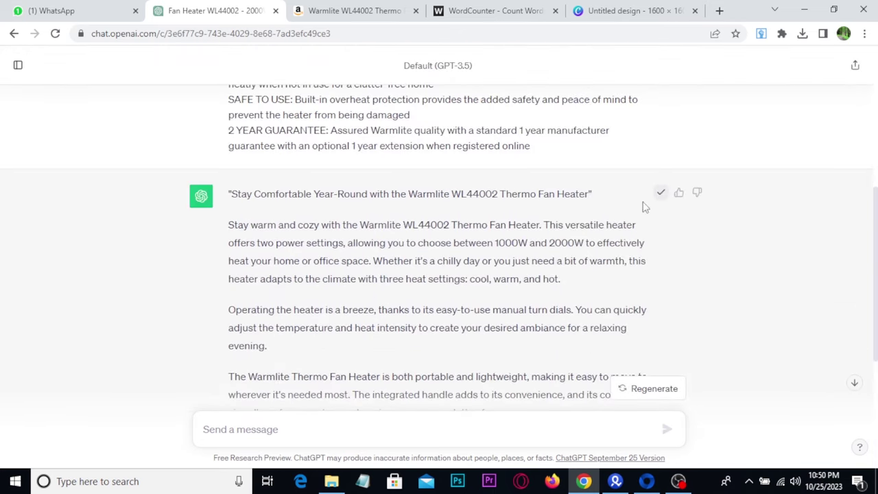
Replace the whole AI-drafted description in the eBay listing with the text copied from ChatGPT.
click(647, 480)
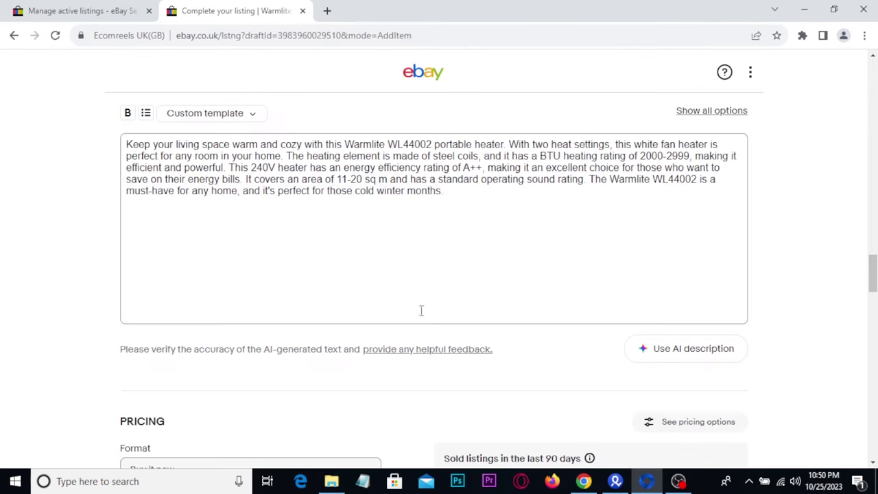
click(449, 196)
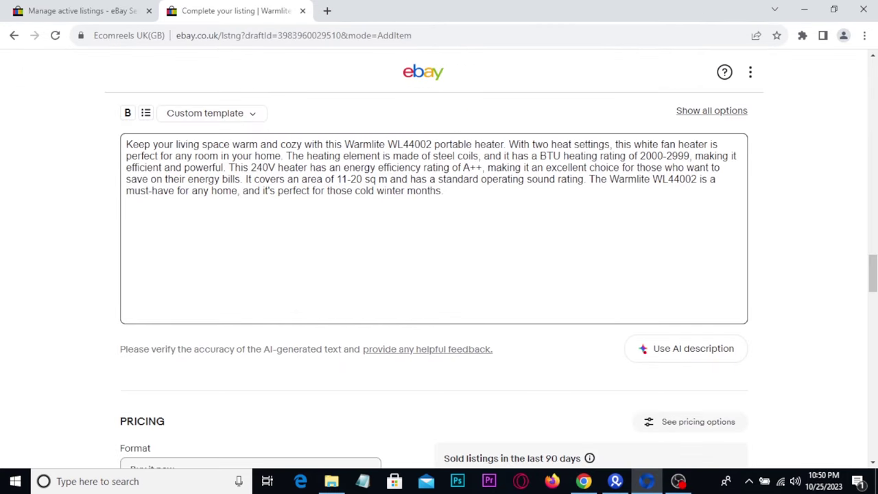
mouse_move(618, 331)
mouse_down()
mouse_move(754, 372)
mouse_move(783, 330)
mouse_up()
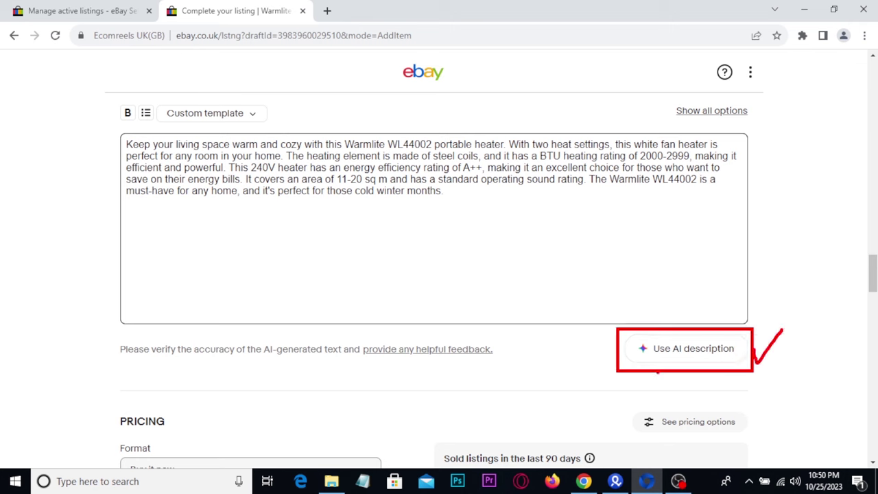
key(Escape)
key(ctrl+a)
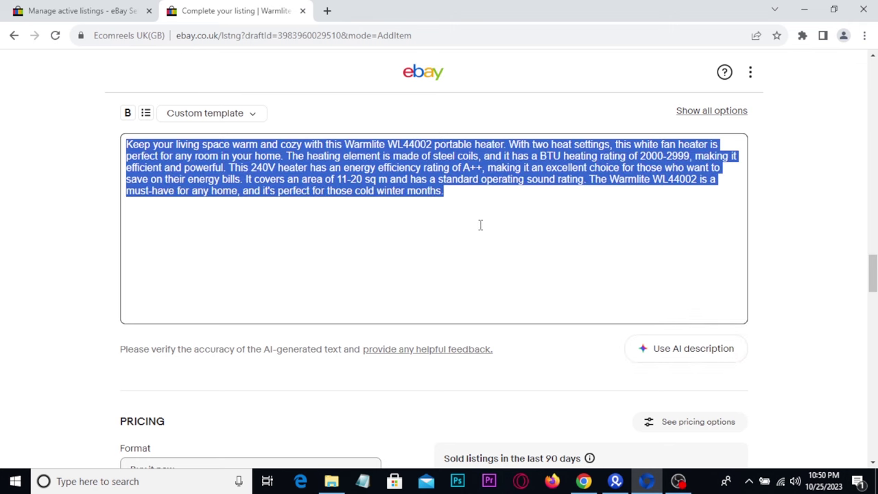
key(ctrl+v)
scroll(482, 224, up, 5)
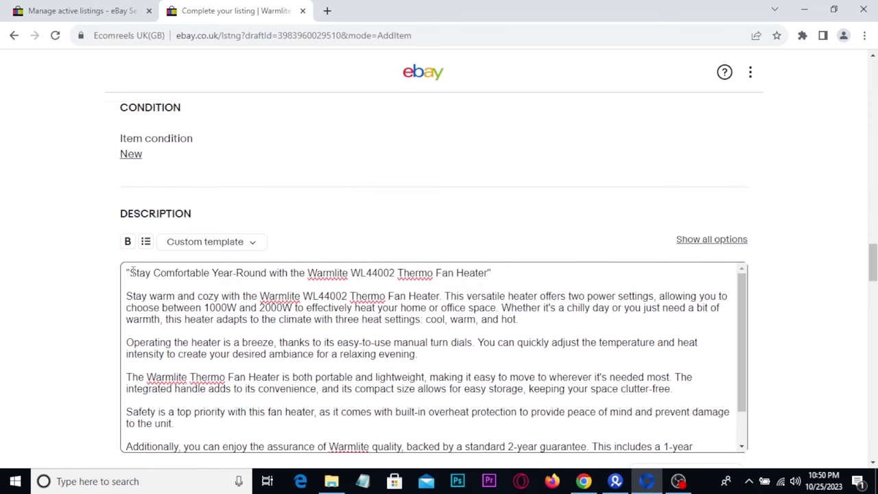
Remove the opening and closing quotation marks around the description's first line.
click(130, 272)
key(BackSpace)
click(498, 272)
key(BackSpace)
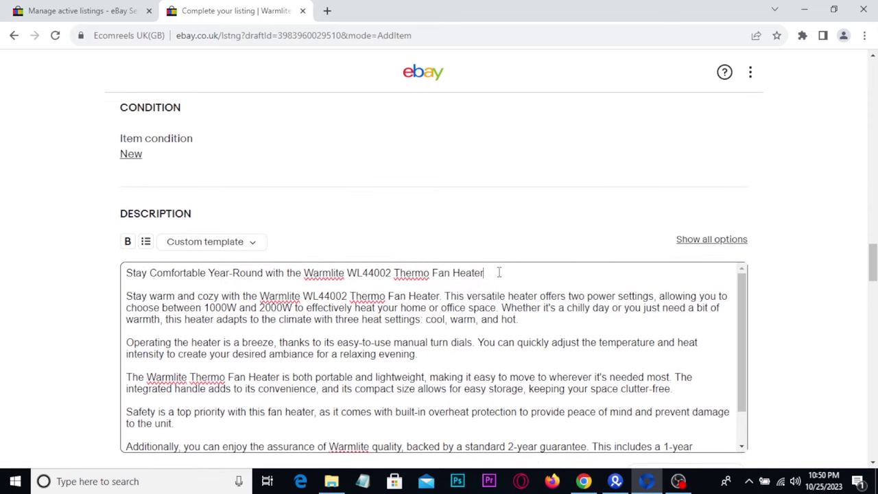
Examine the listing's pricing section and its Buy it now format.
scroll(673, 244, down, 1)
scroll(714, 250, down, 3)
scroll(758, 256, down, 3)
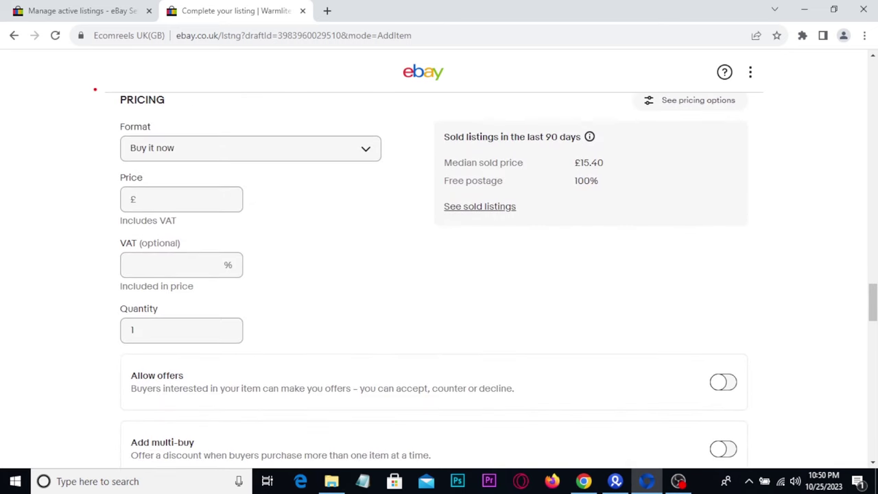
drag(94, 89, 397, 180)
drag(398, 137, 435, 125)
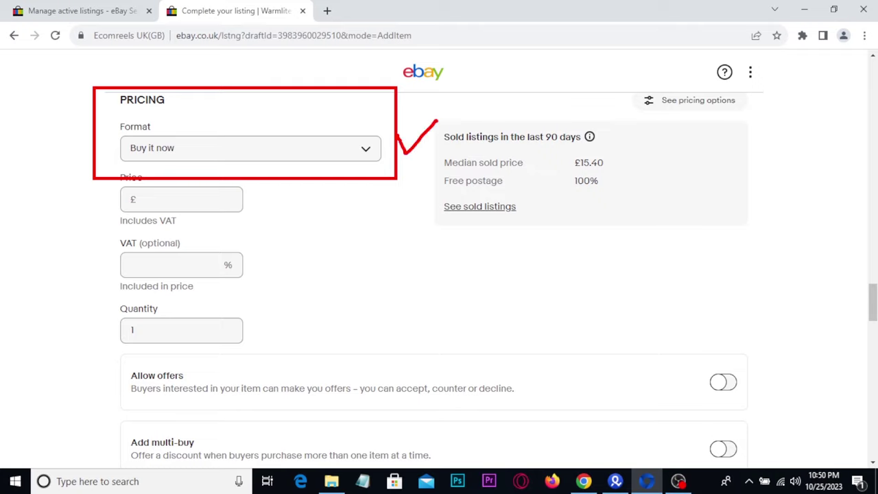
Check the heater's price on its Amazon page and compare the new and used offers from other sellers.
click(584, 481)
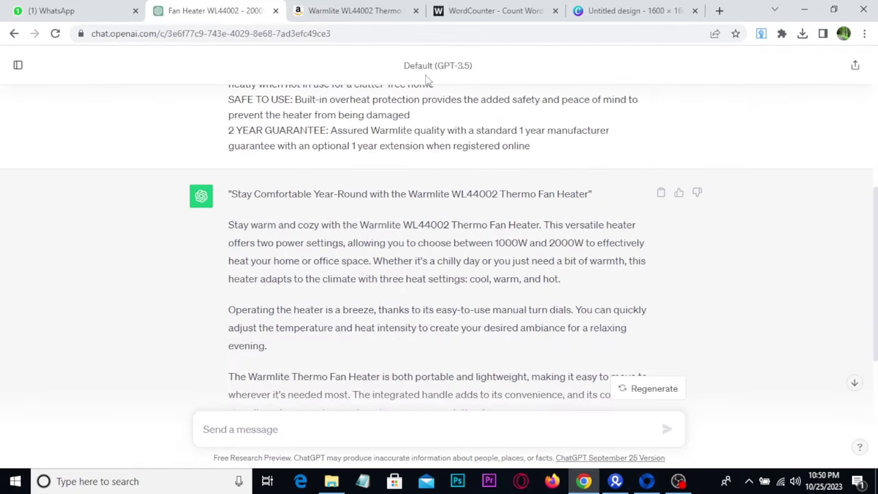
click(371, 11)
scroll(618, 300, up, 3)
scroll(618, 300, up, 3)
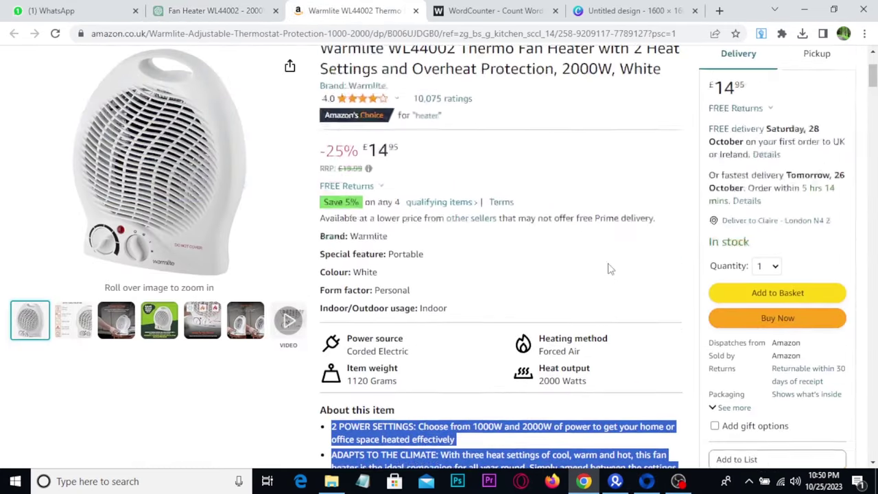
scroll(611, 285, down, 2)
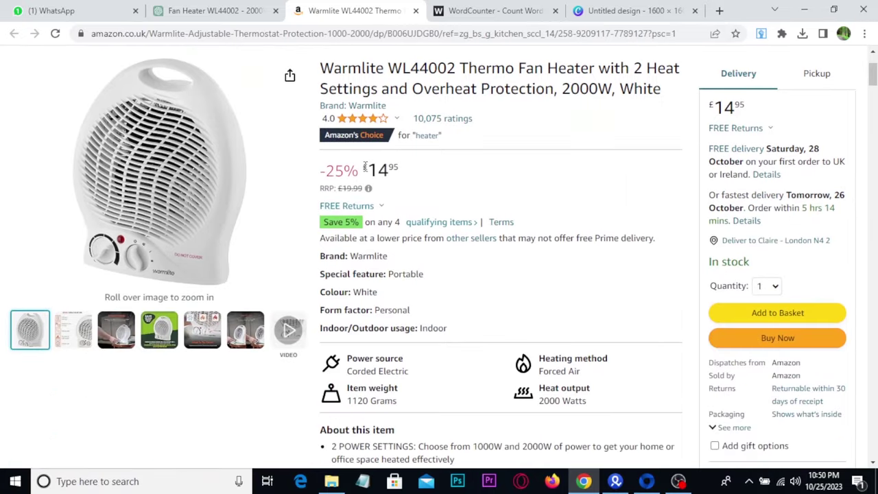
drag(365, 167, 406, 172)
scroll(596, 278, down, 4)
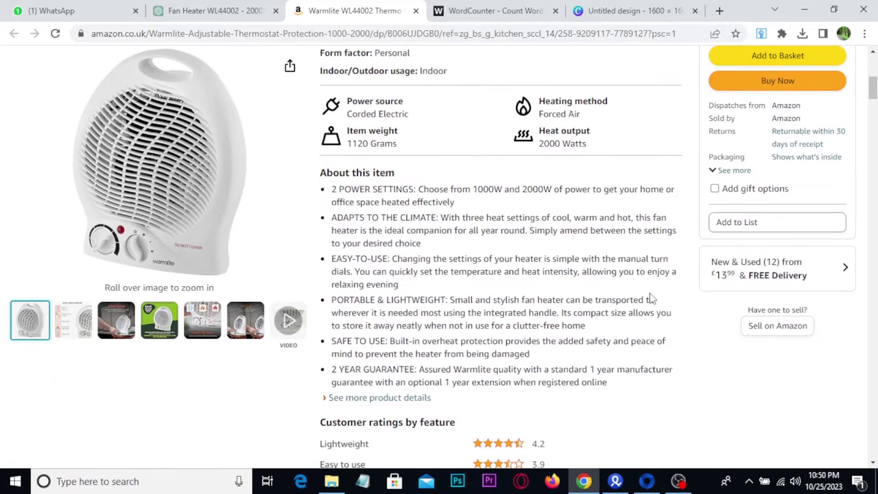
click(845, 267)
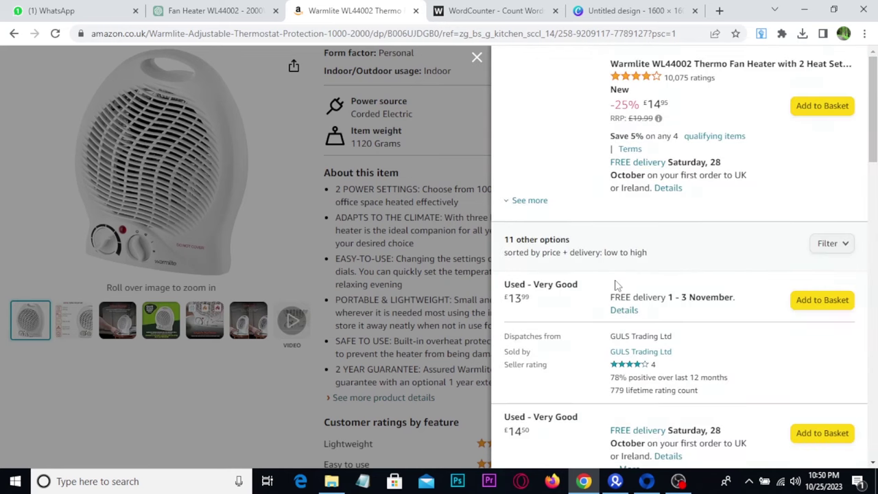
scroll(623, 287, down, 6)
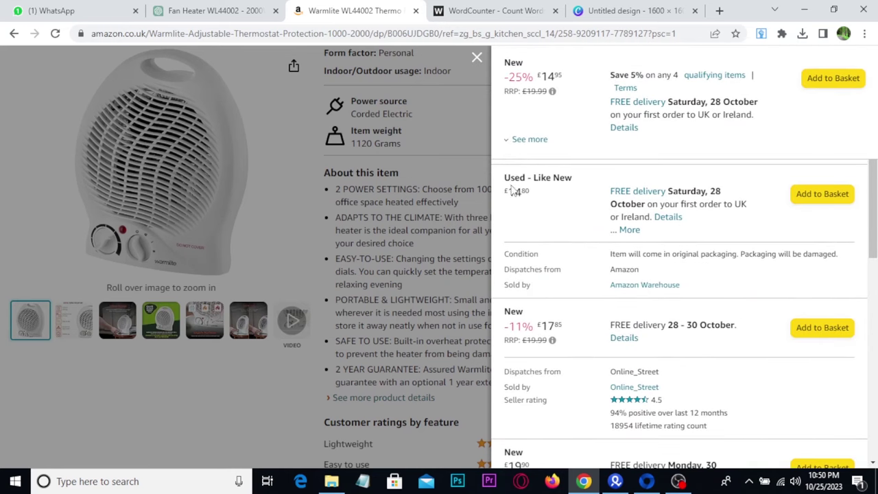
scroll(542, 261, down, 2)
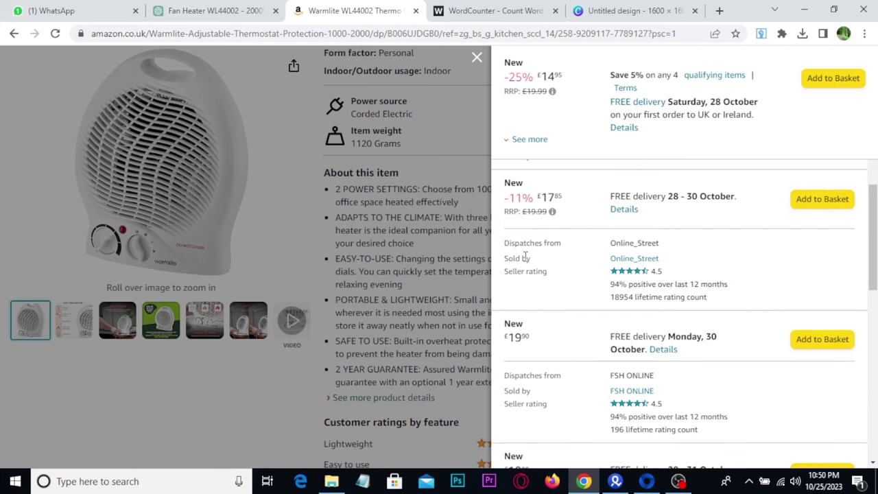
Examine the remaining higher-priced new offers in Amazon's list of other sellers for the heater.
scroll(548, 274, down, 4)
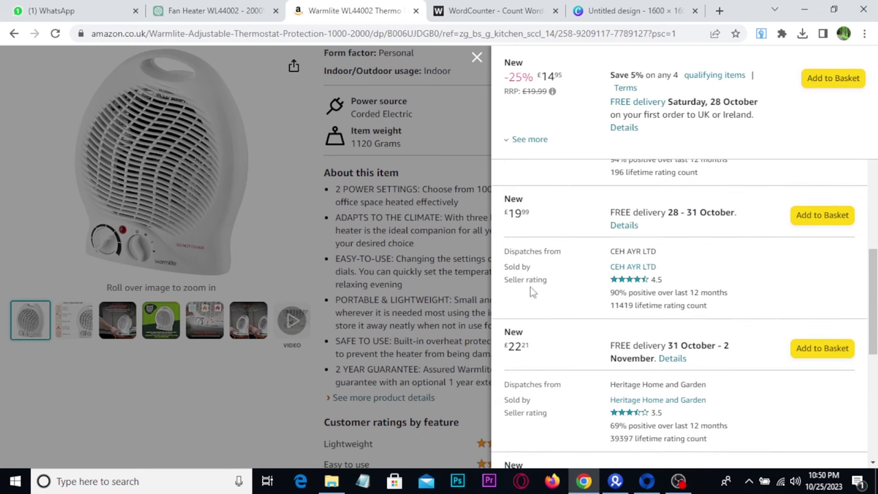
scroll(542, 309, down, 4)
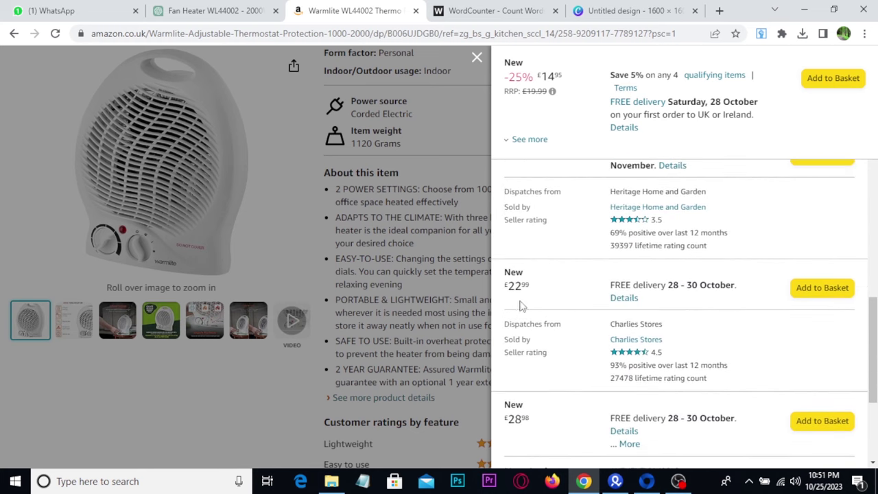
scroll(523, 339, down, 2)
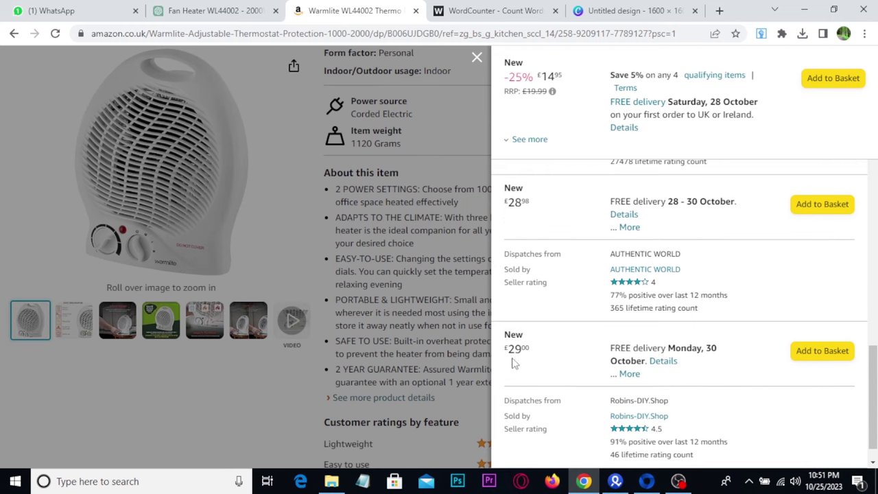
scroll(518, 336, up, 4)
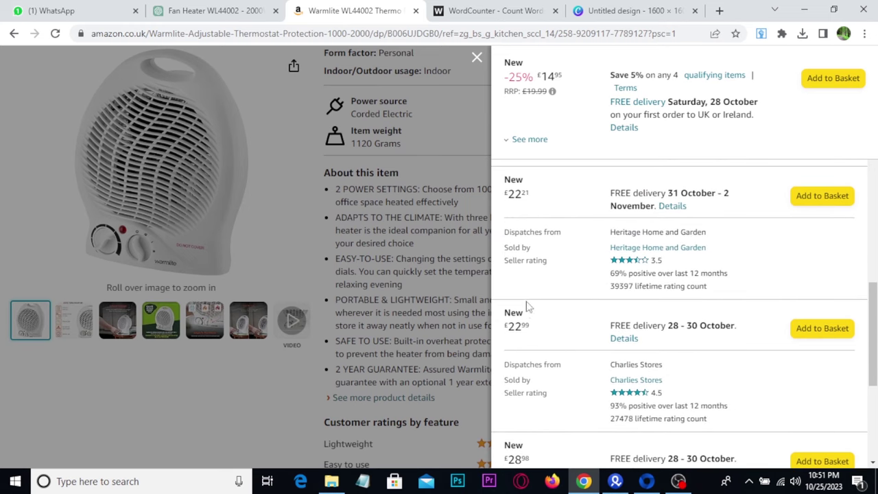
Switch to the eBay listing draft and set the Buy it now price to £22.99.
click(647, 482)
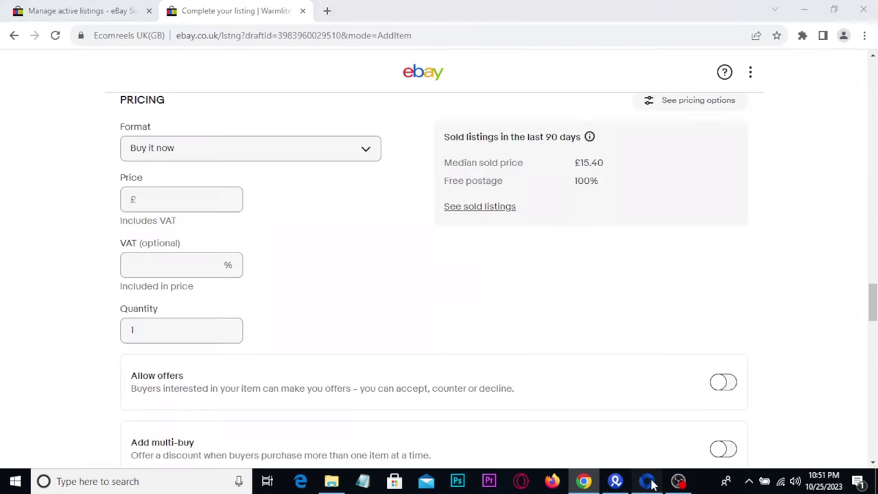
click(146, 153)
click(98, 191)
click(143, 201)
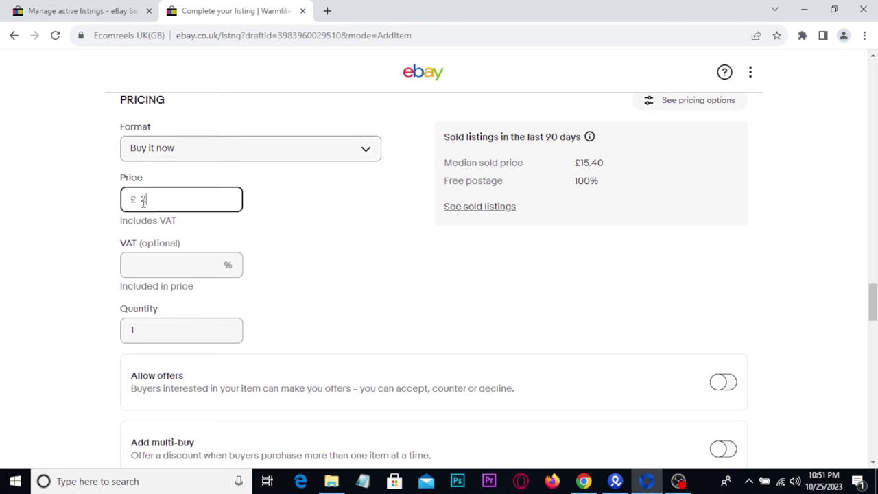
click(304, 215)
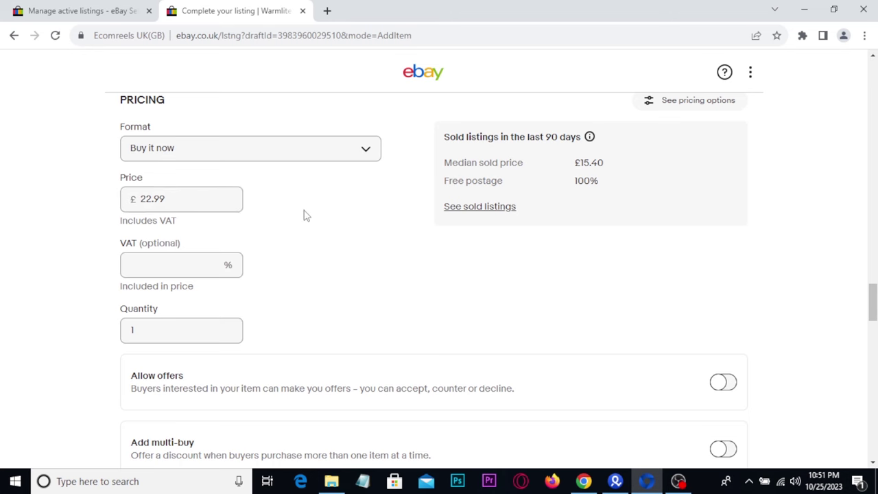
scroll(304, 214, down, 1)
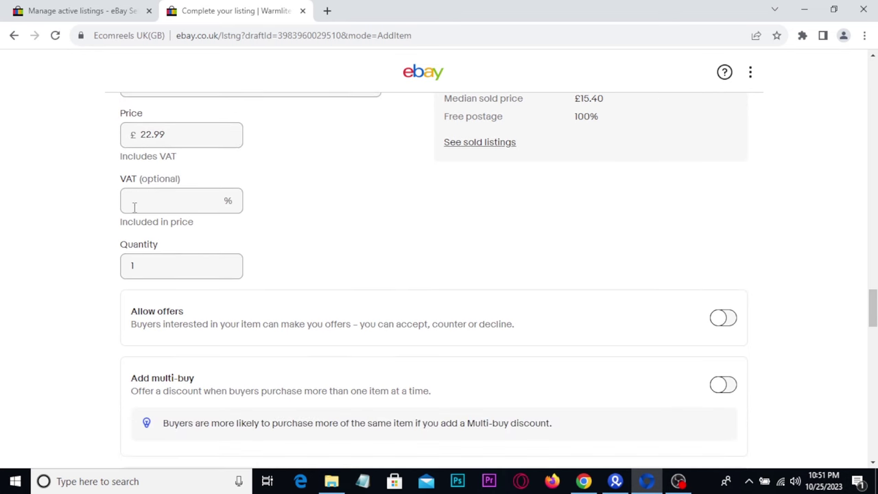